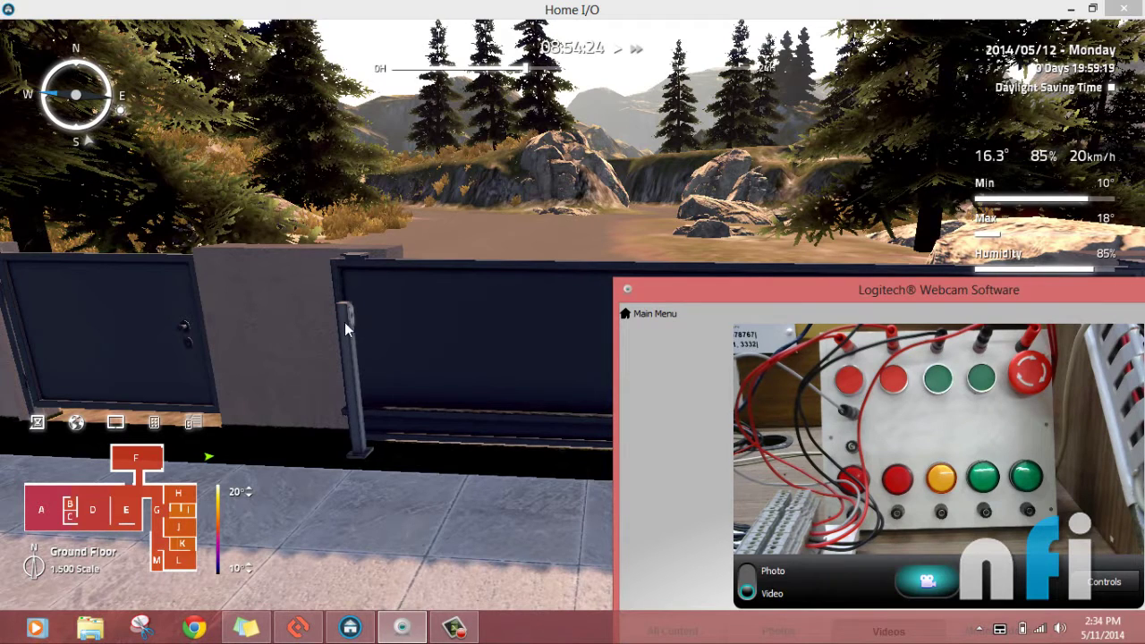
Step: Open the pedestrian gate in Home I/O, check the webcam view, then bring up Connect I/O
left_click(149, 332)
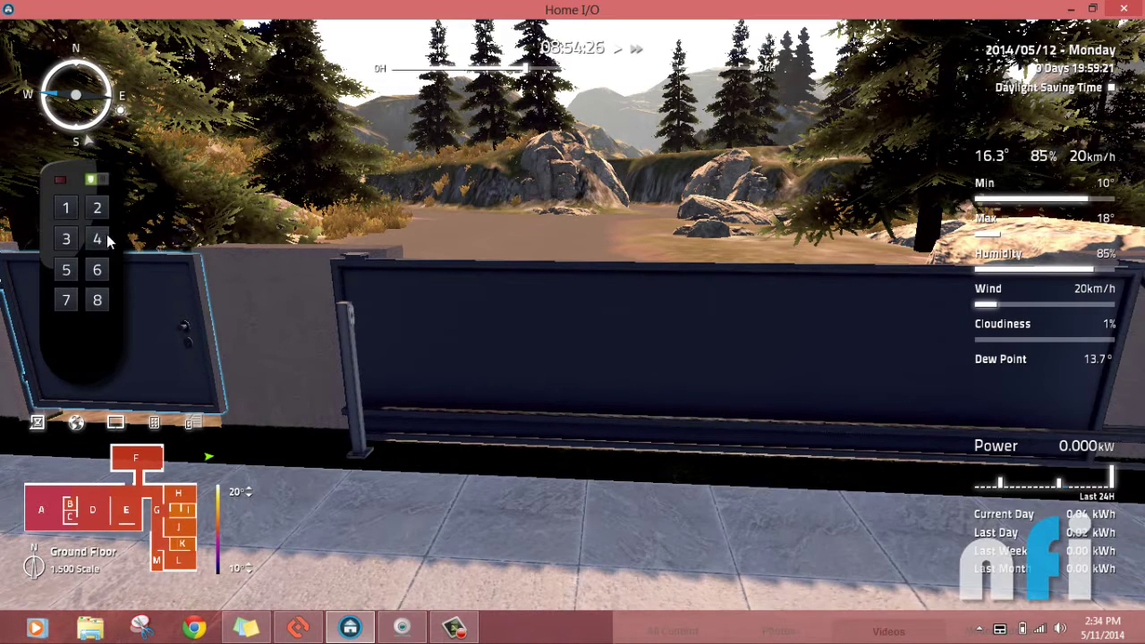
left_click(200, 362)
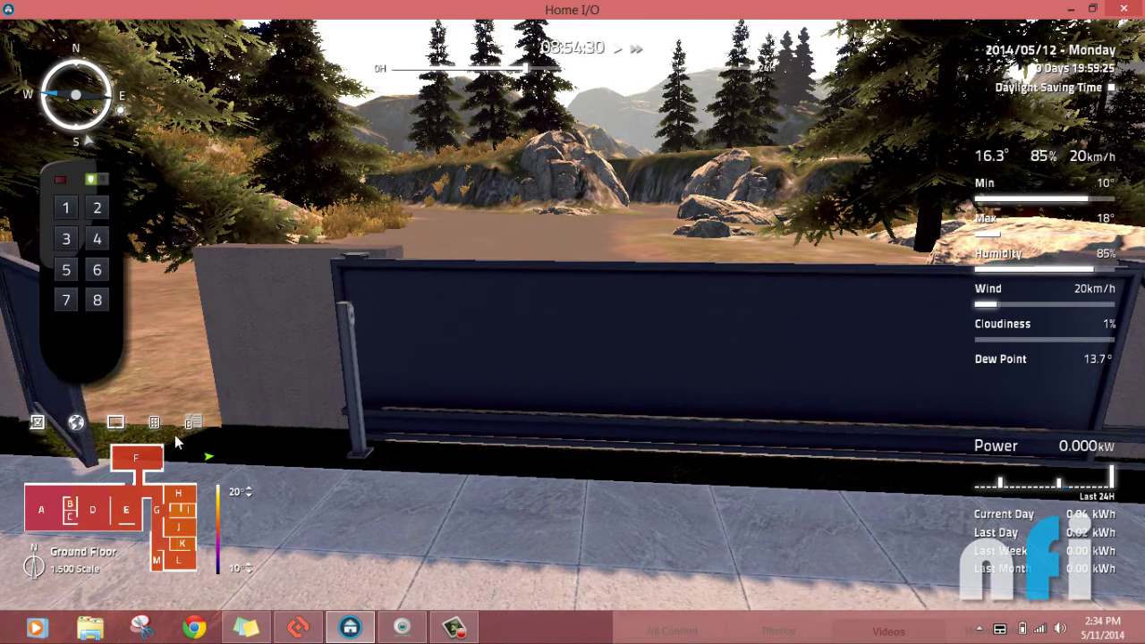
left_click(401, 627)
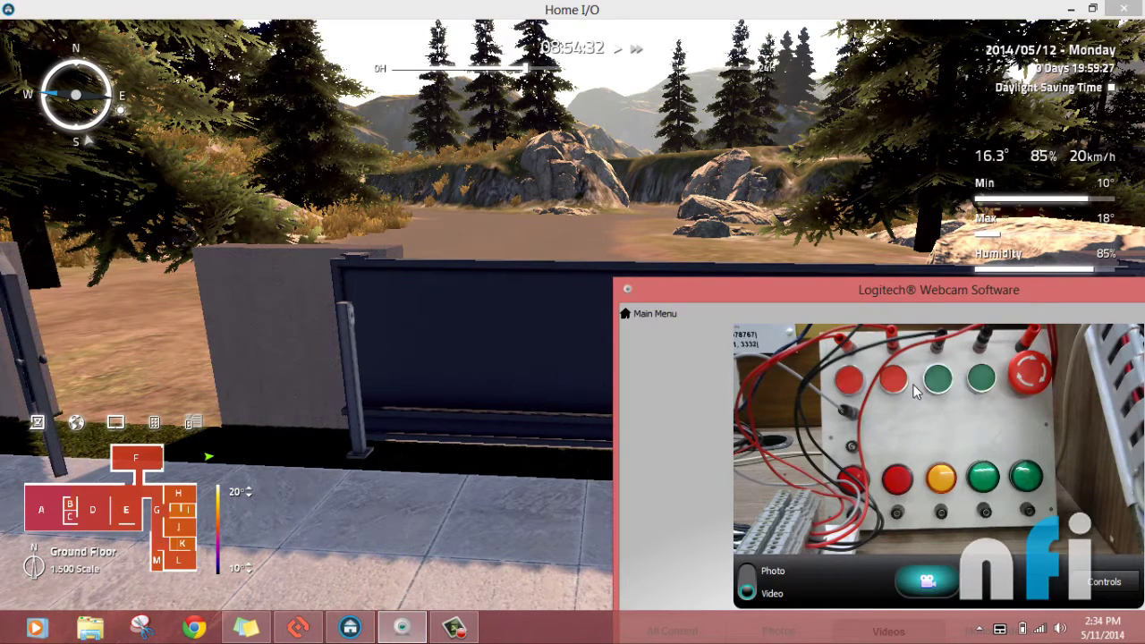
left_click(531, 368)
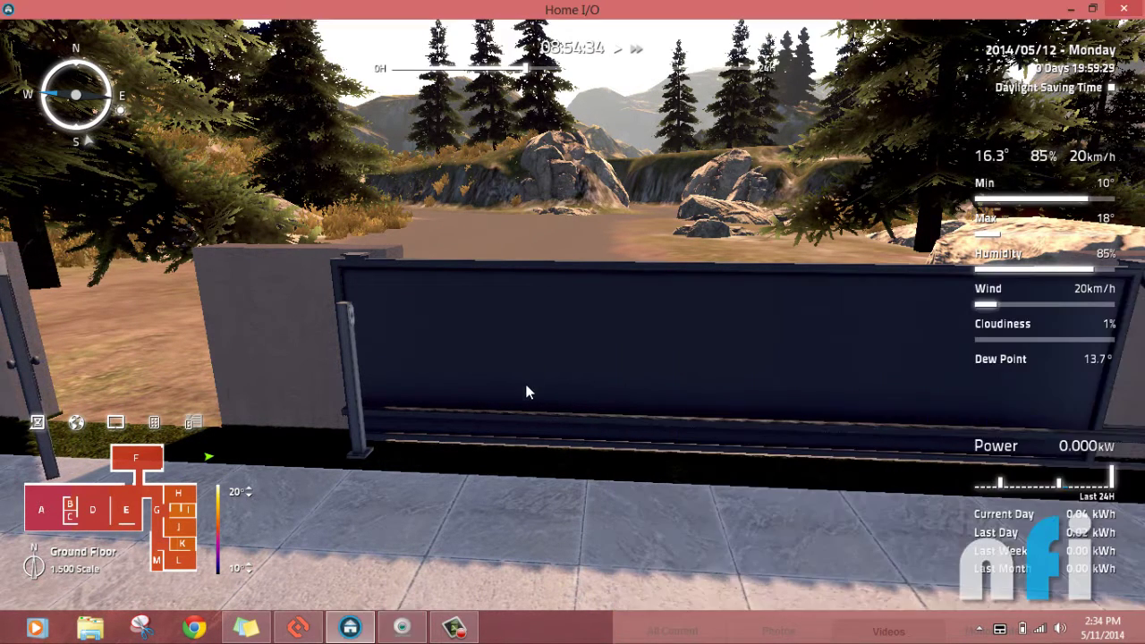
left_click(298, 627)
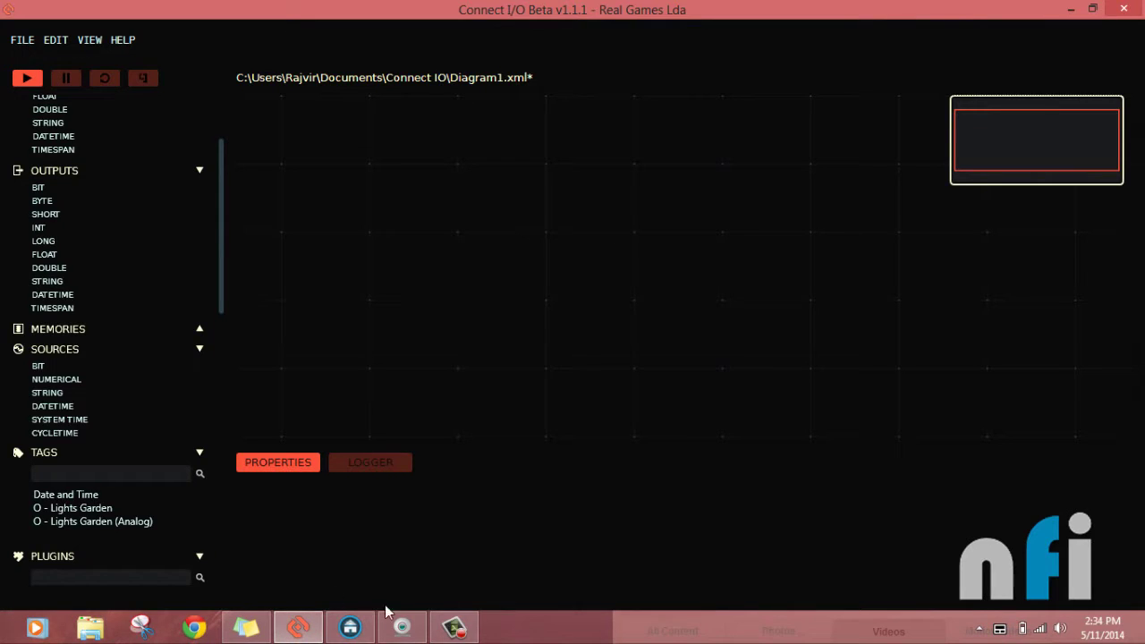
left_click(401, 627)
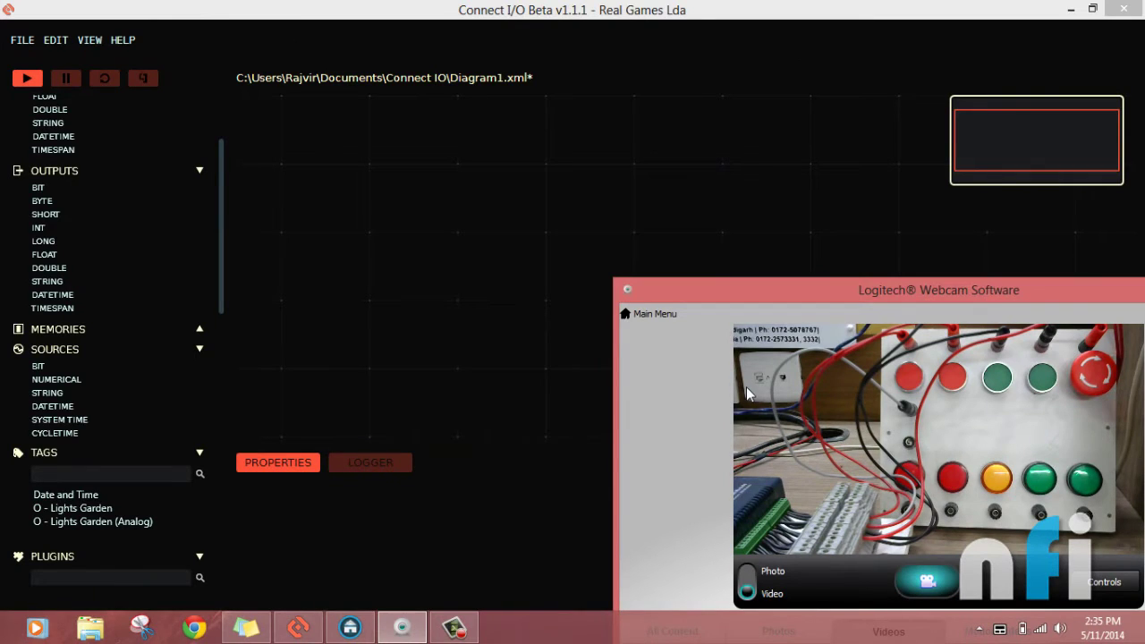
left_click(544, 367)
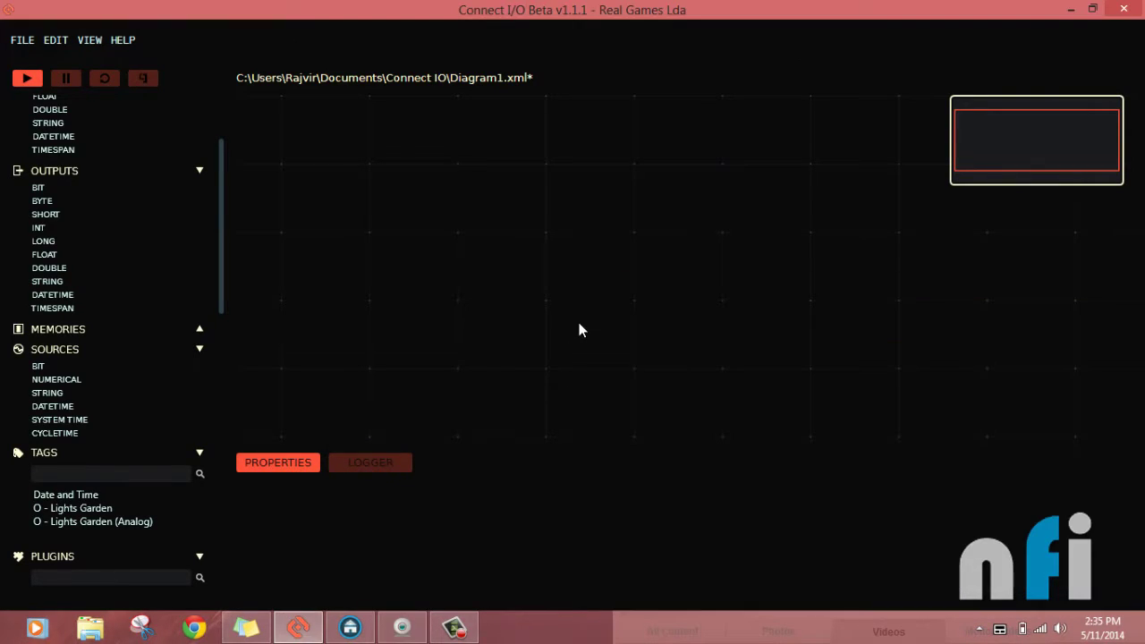
scroll(578, 330, "down", 2)
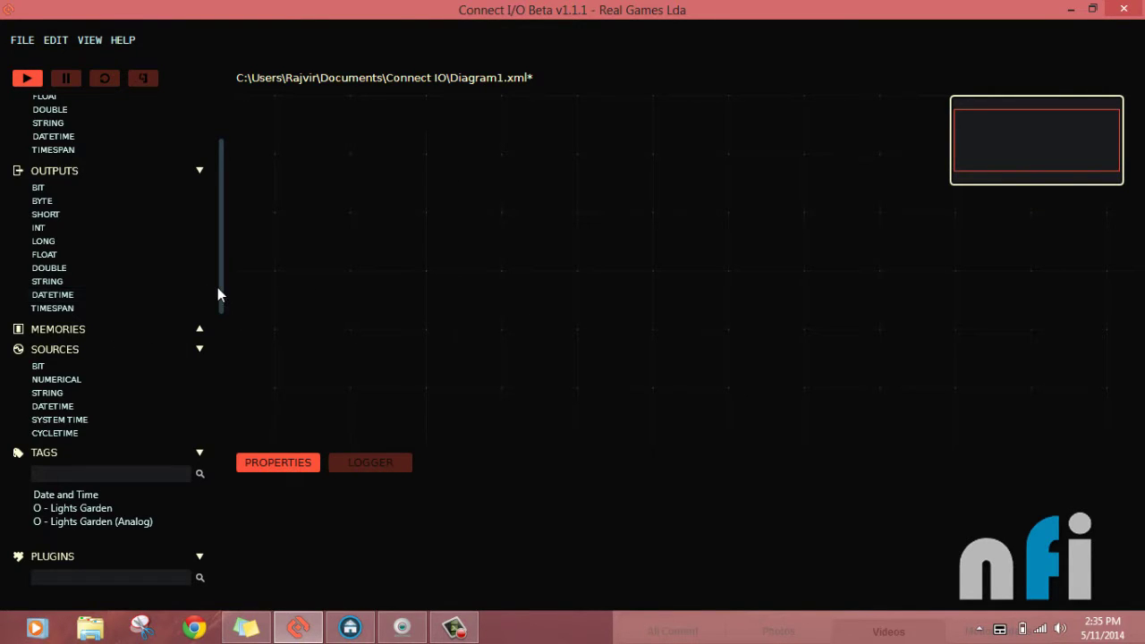
left_click_drag(217, 287, 218, 593)
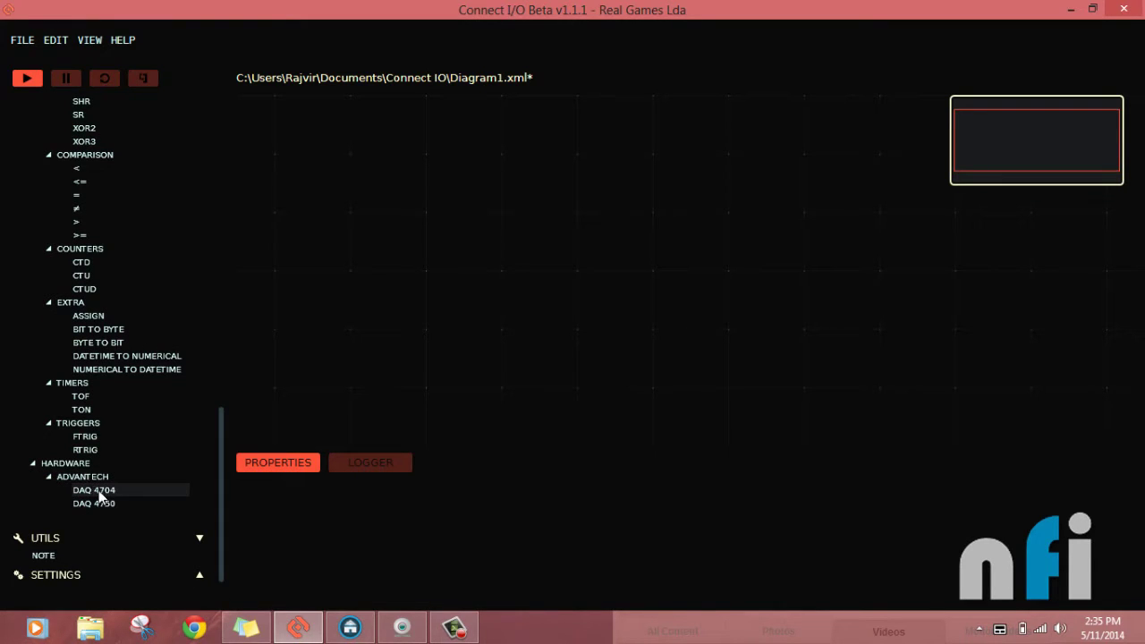
Step: Place a DAQ 4704 block and a BIT toggle positioned next to its RUN/STOP input
left_click_drag(165, 490, 640, 257)
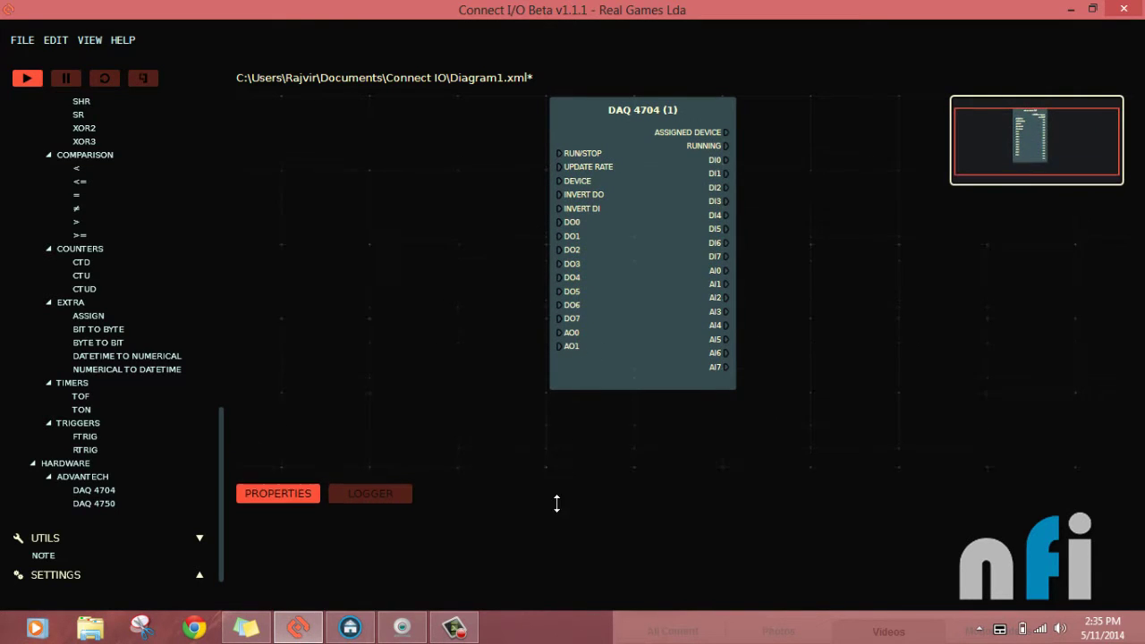
left_click(630, 277)
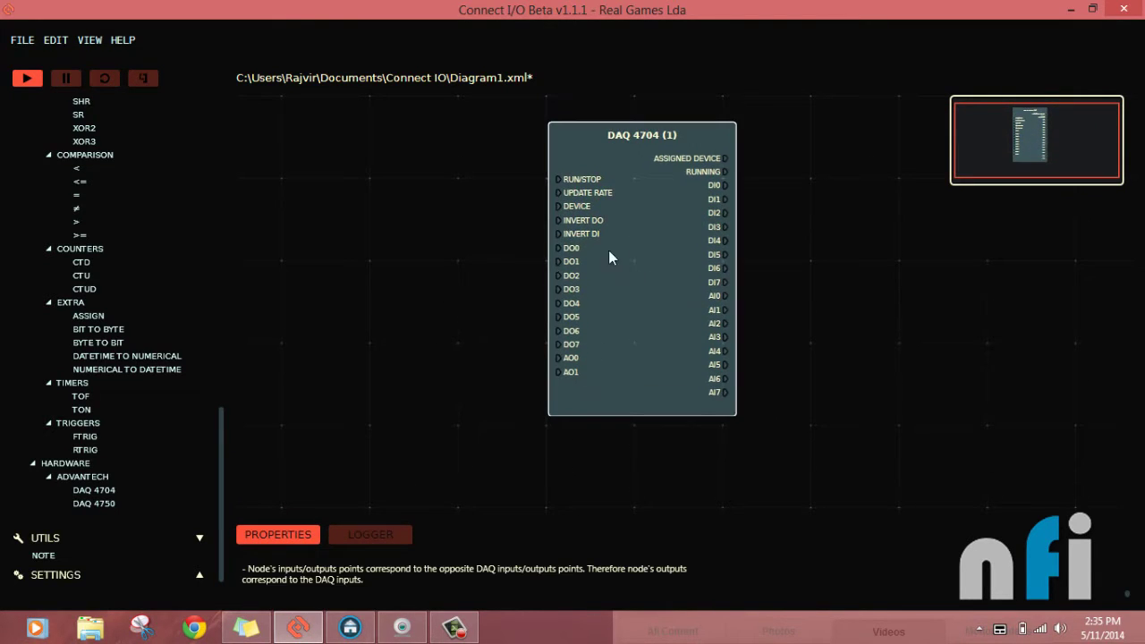
left_click_drag(219, 432, 229, 187)
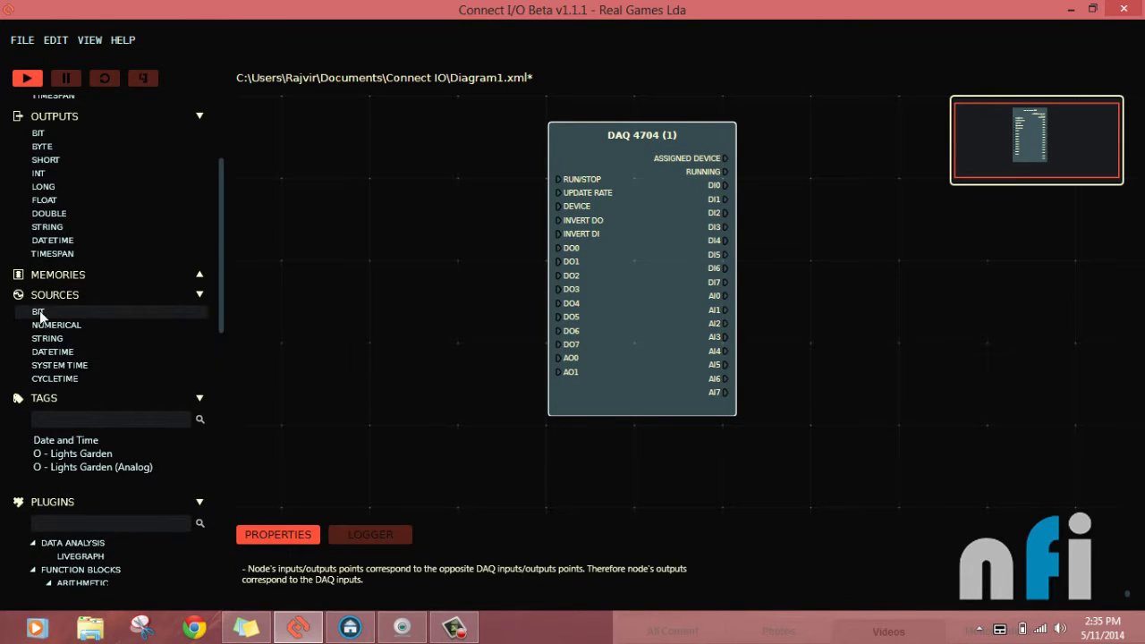
left_click_drag(39, 310, 557, 179)
left_click_drag(629, 225, 647, 205)
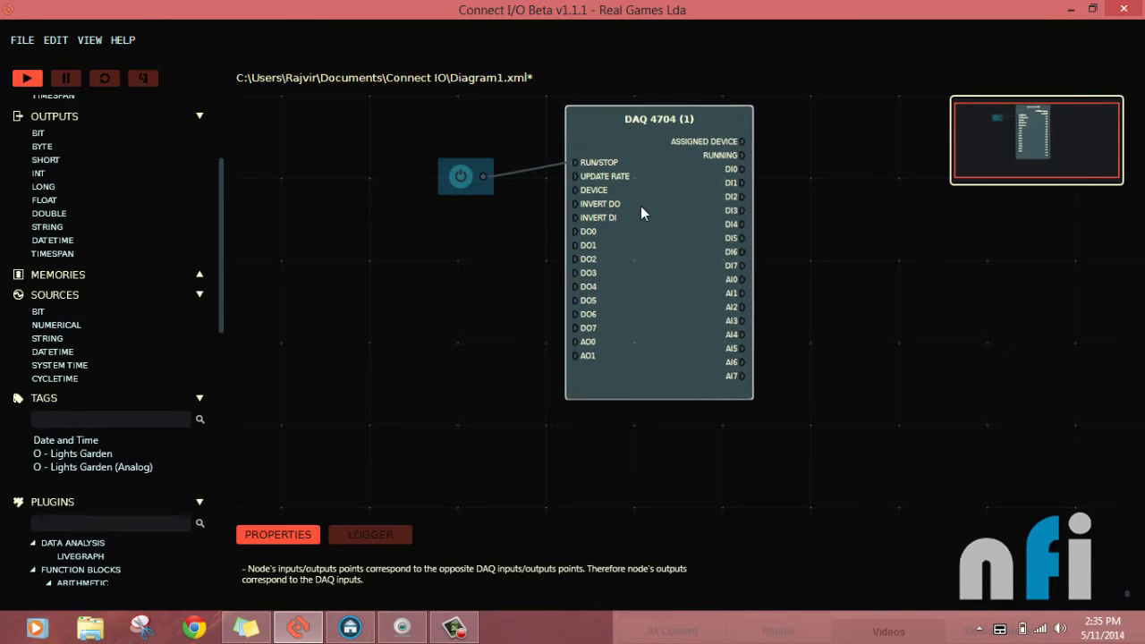
left_click_drag(481, 173, 496, 145)
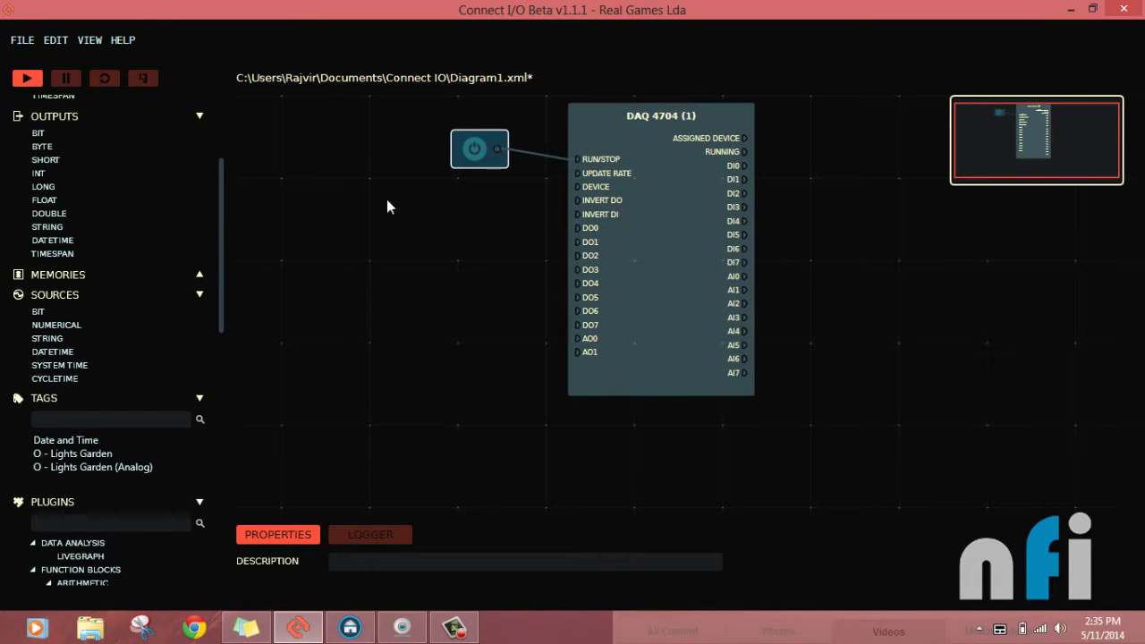
Step: Wire a second BIT toggle to INVERT DI, tidy the toggles, and switch RUN/STOP on
left_click_drag(38, 322, 477, 211)
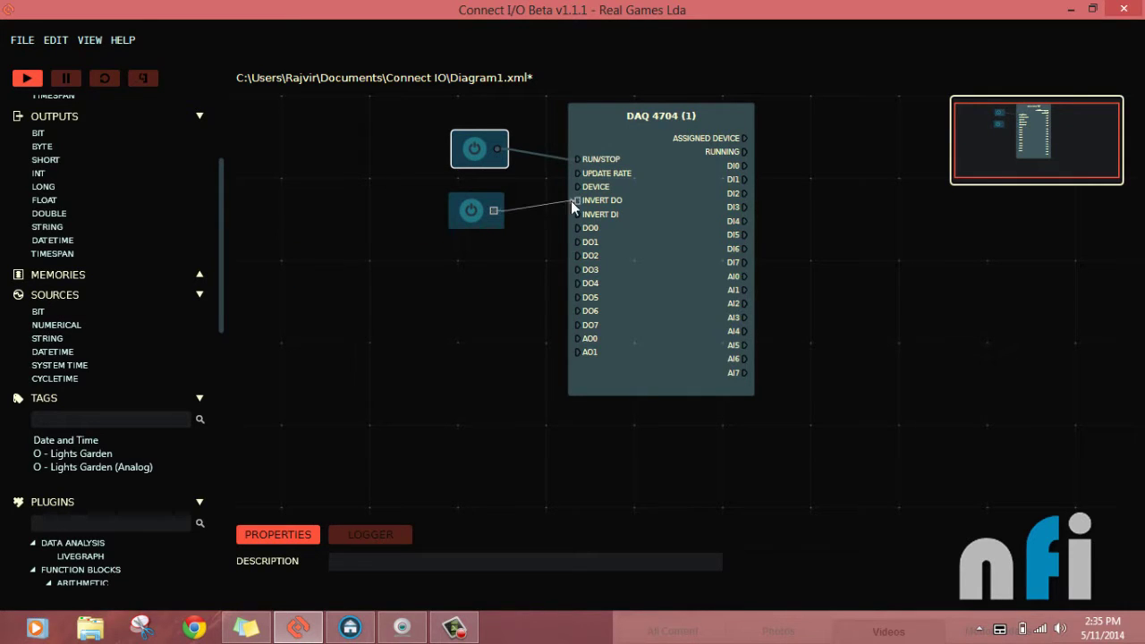
left_click_drag(571, 200, 576, 201)
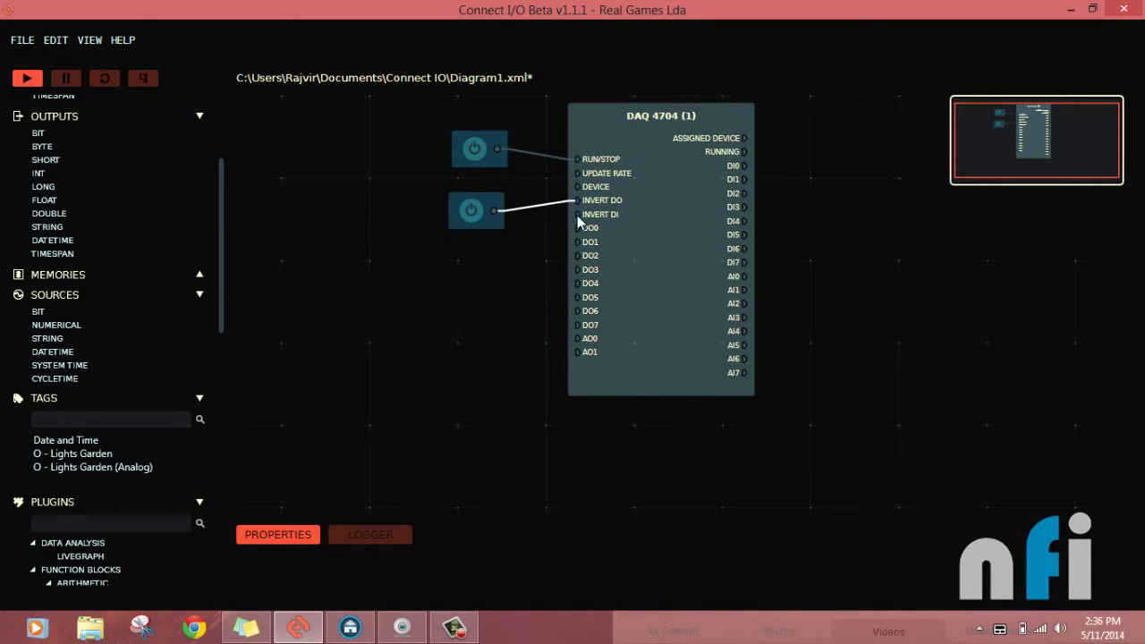
left_click_drag(496, 211, 577, 214)
left_click(554, 204)
left_click_drag(492, 205, 497, 217)
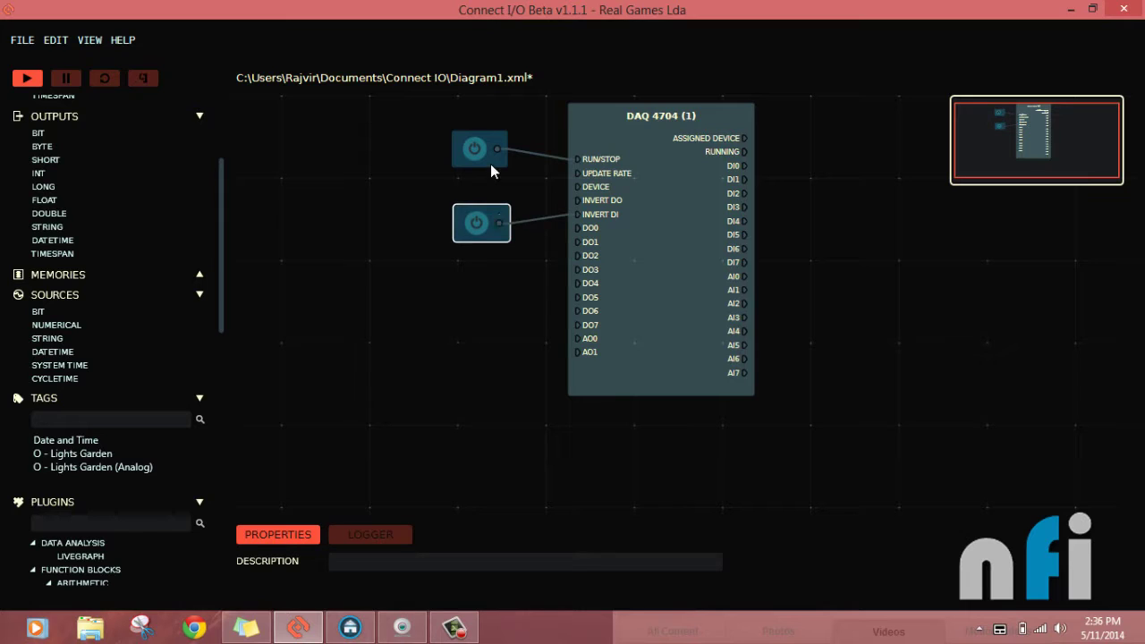
left_click_drag(490, 164, 503, 207)
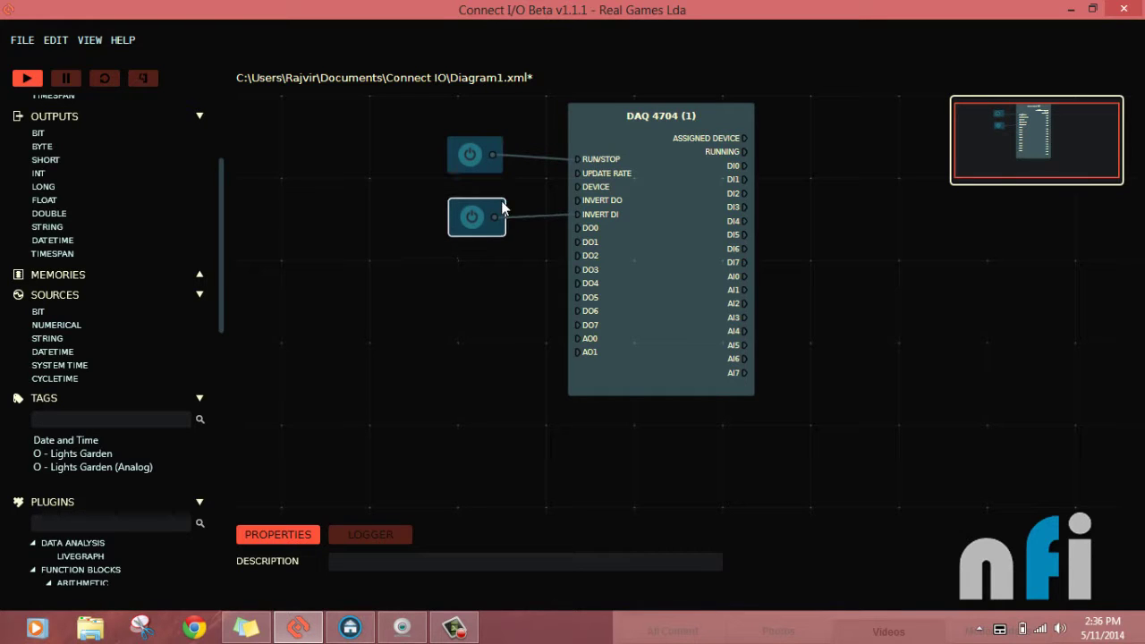
left_click(469, 157)
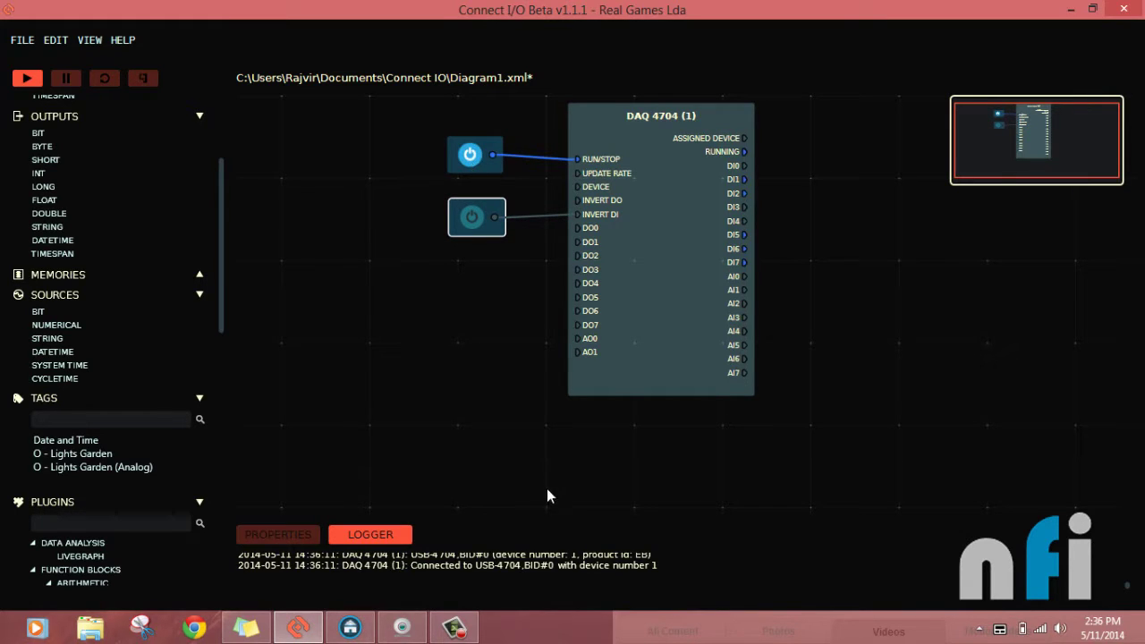
Step: After reviewing the log and webcam, drag the DAQ 4704 block and both toggles leftward
left_click_drag(568, 525, 571, 480)
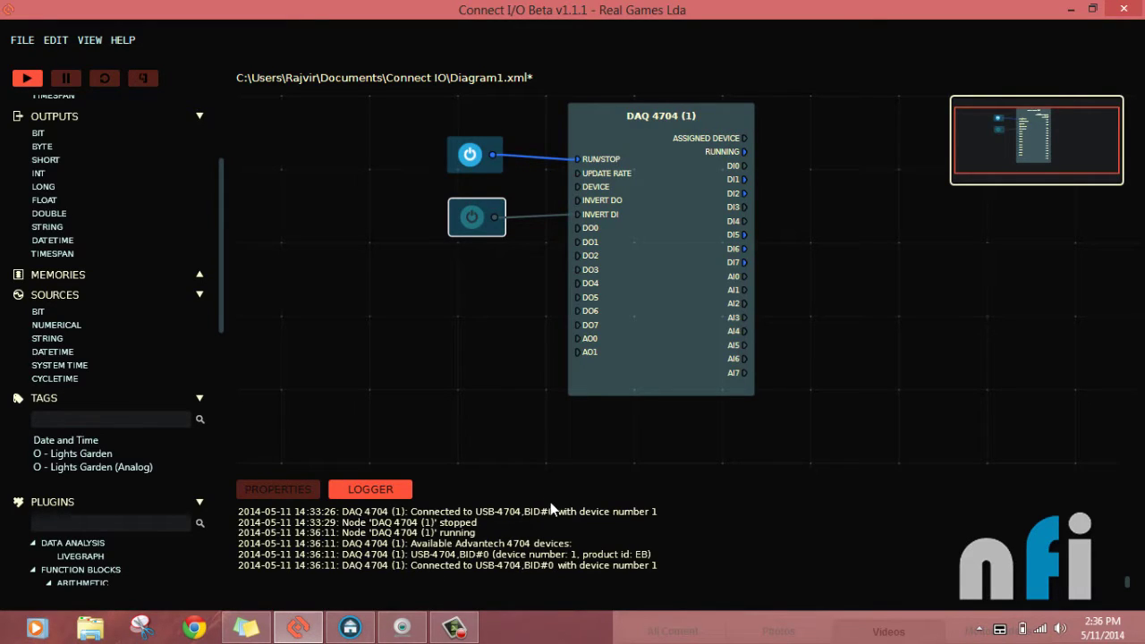
left_click_drag(555, 480, 552, 520)
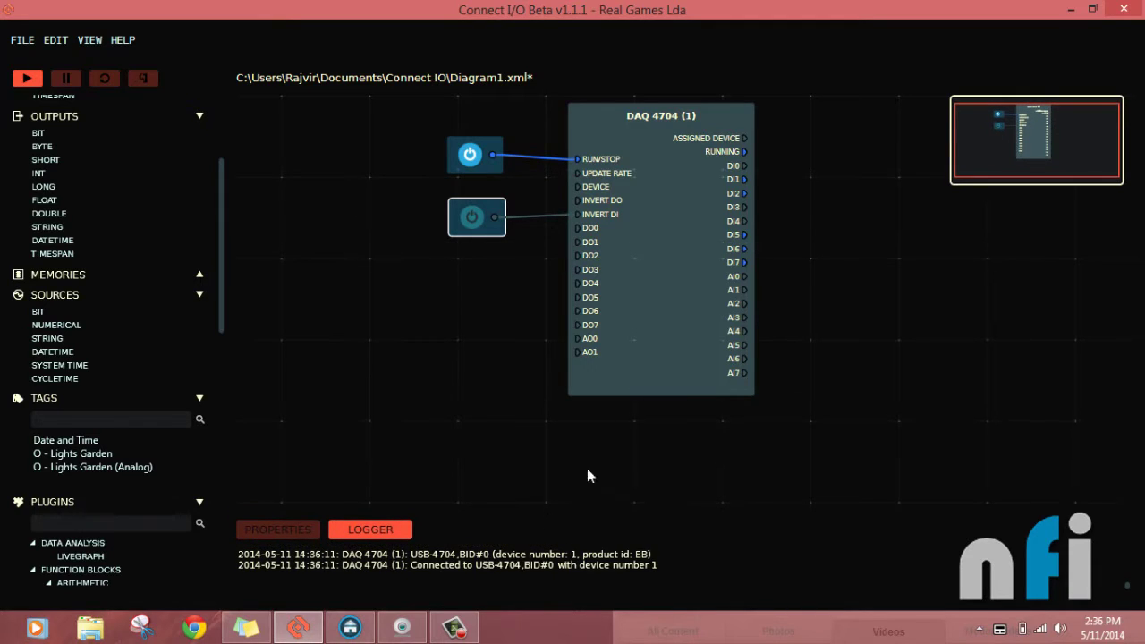
scroll(706, 174, "up", 1)
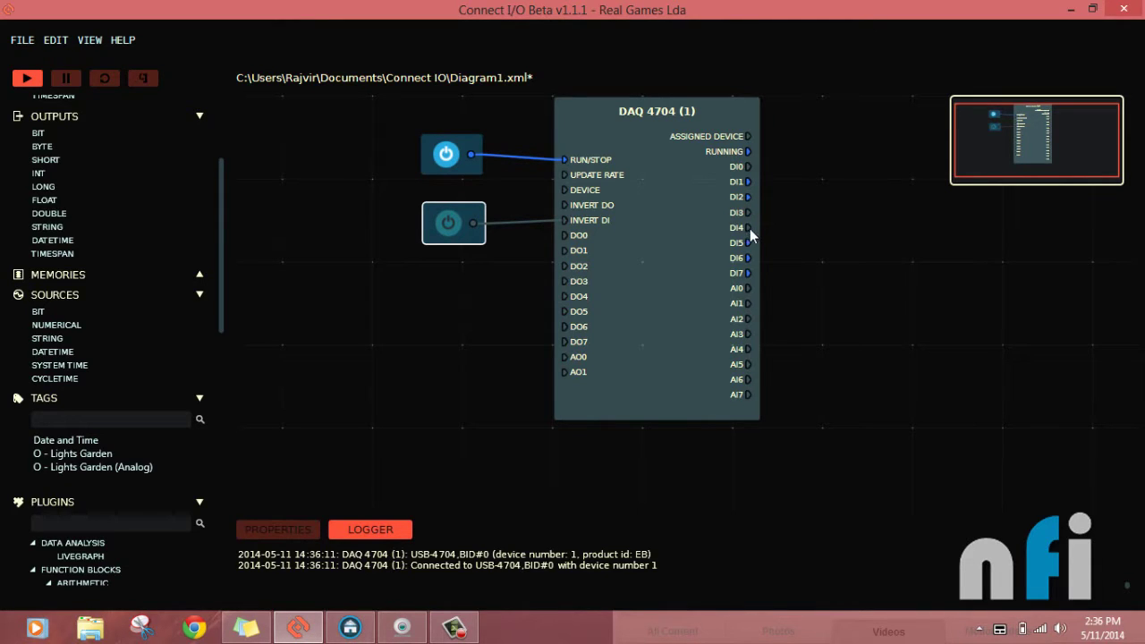
left_click(401, 627)
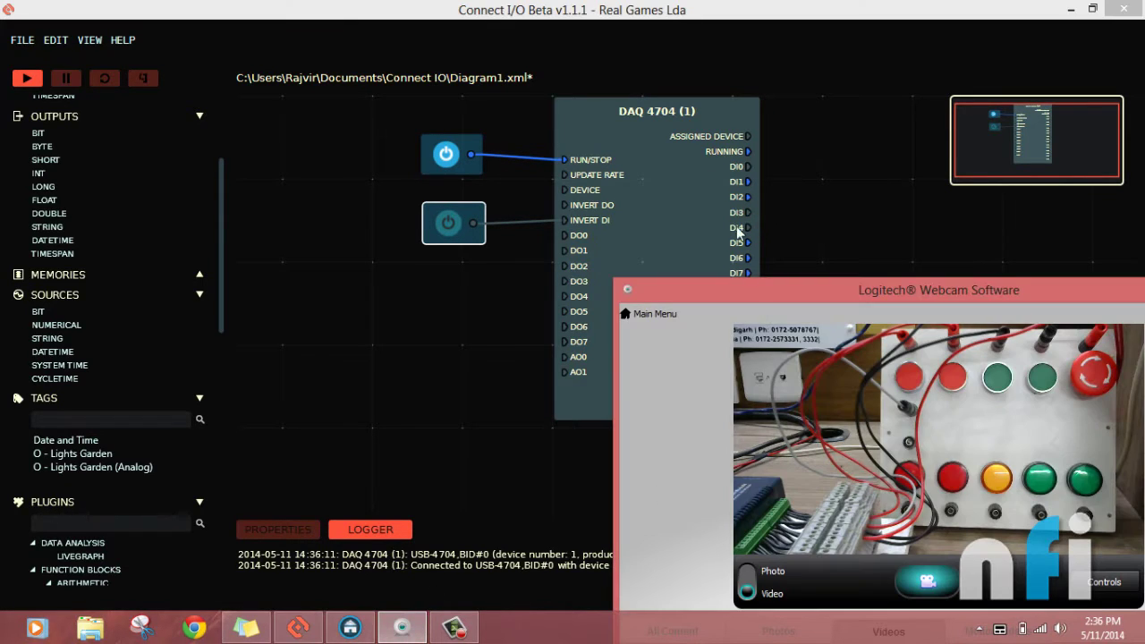
left_click(570, 389)
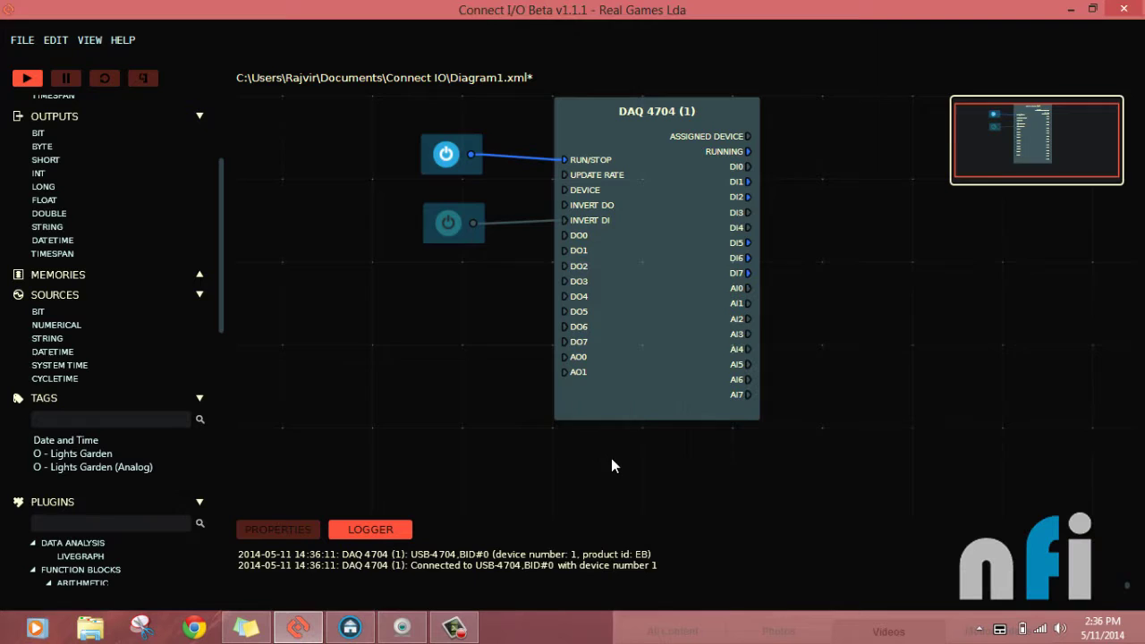
left_click(652, 237)
left_click_drag(643, 220, 485, 227)
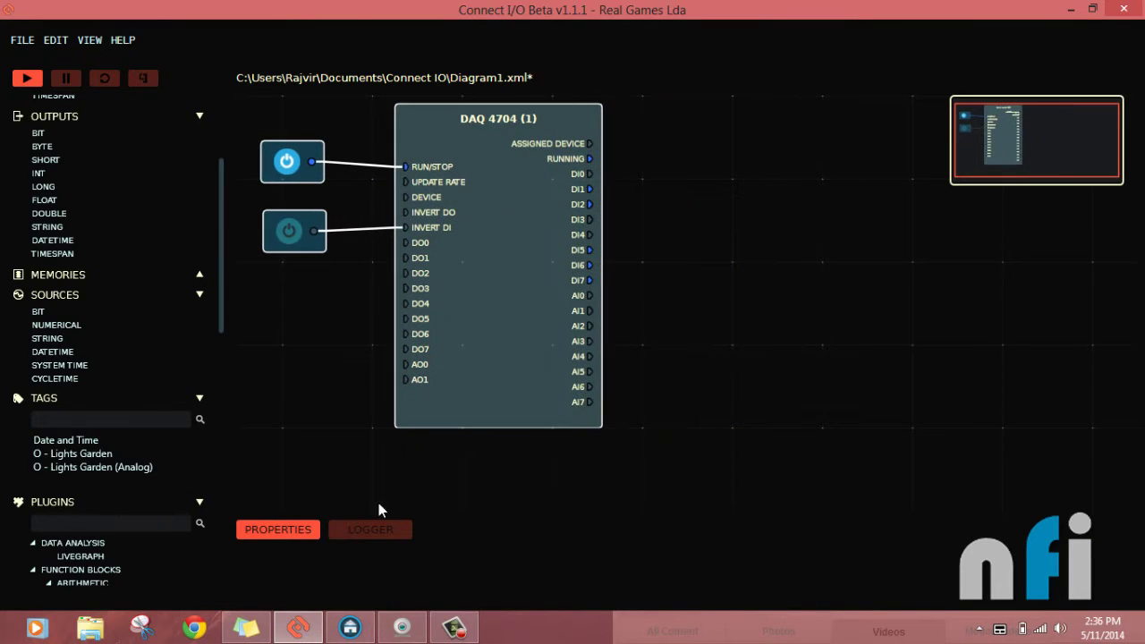
Step: Turn on the INVERT DI toggle and watch the breadboard LEDs in the webcam feed
left_click(402, 627)
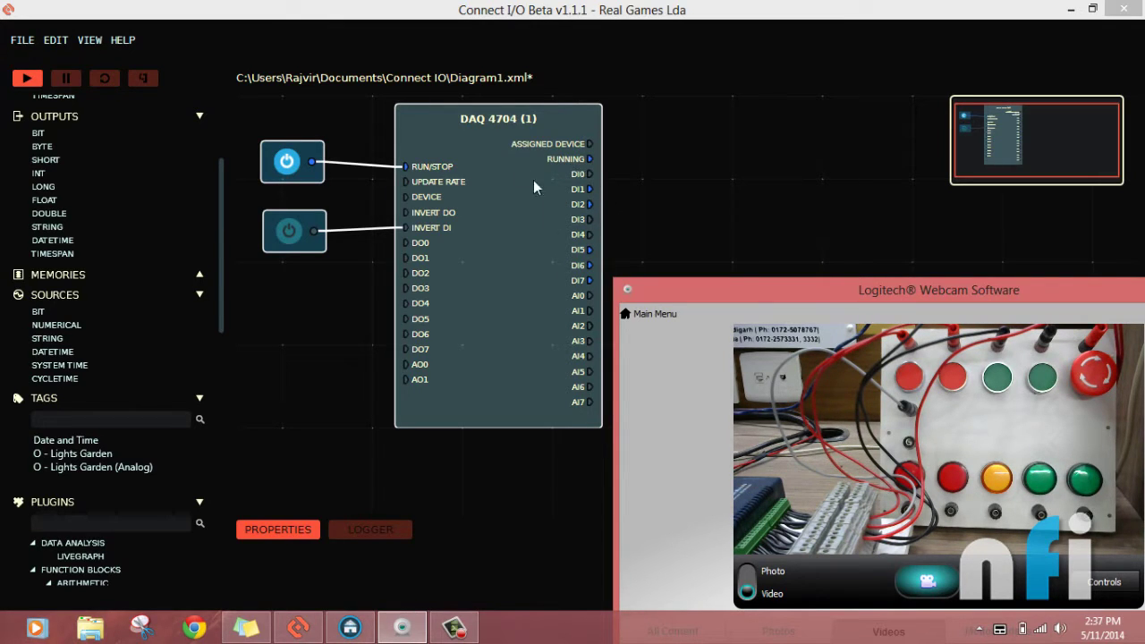
left_click(303, 228)
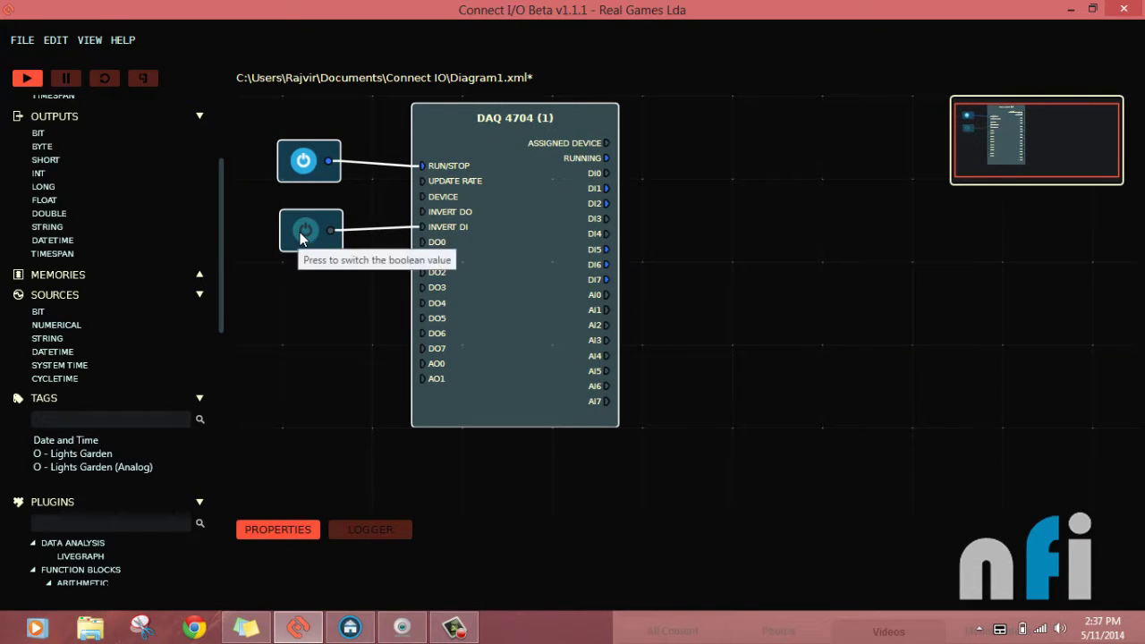
left_click(300, 235)
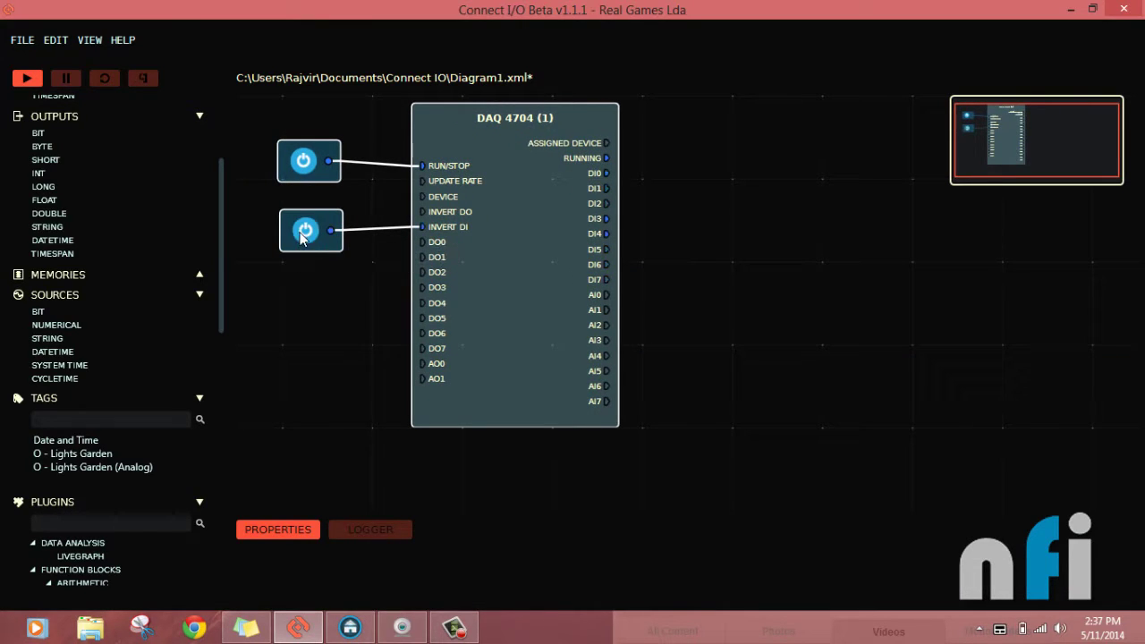
left_click(401, 628)
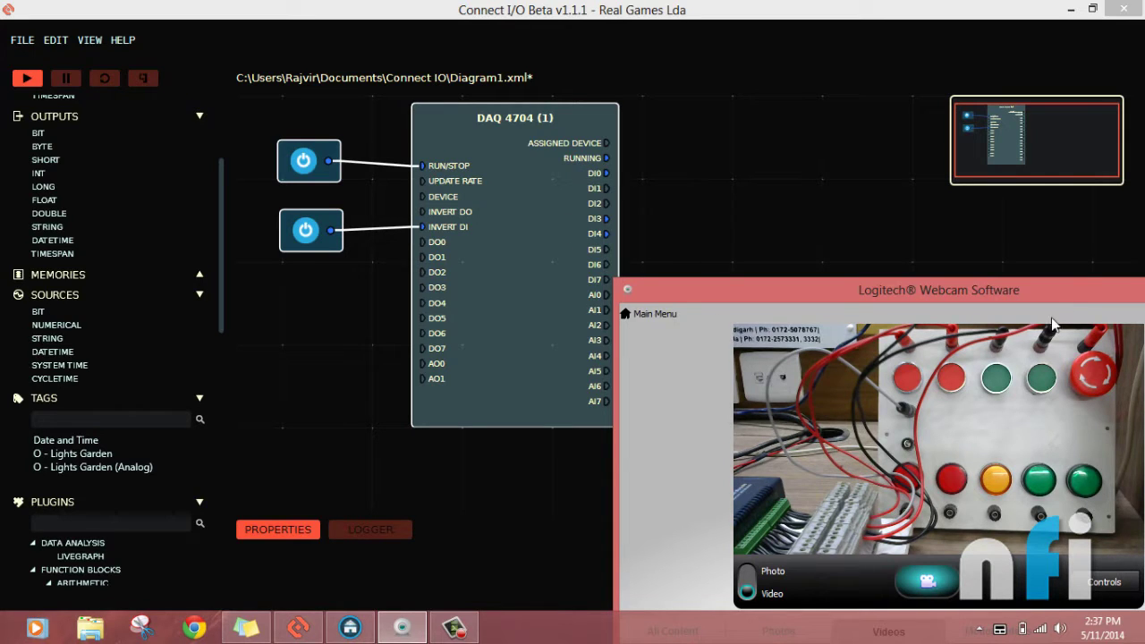
left_click_drag(1061, 294, 1049, 294)
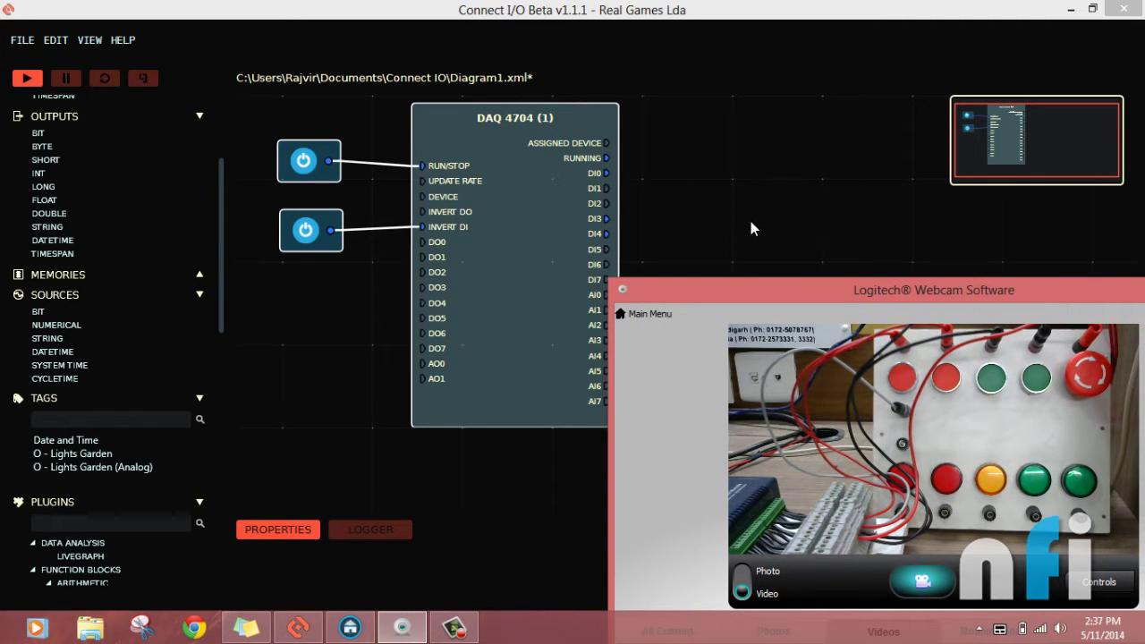
Step: Orbit the Home I/O view along the sliding entrance gate to its motor, then return
left_click(647, 216)
left_click(353, 628)
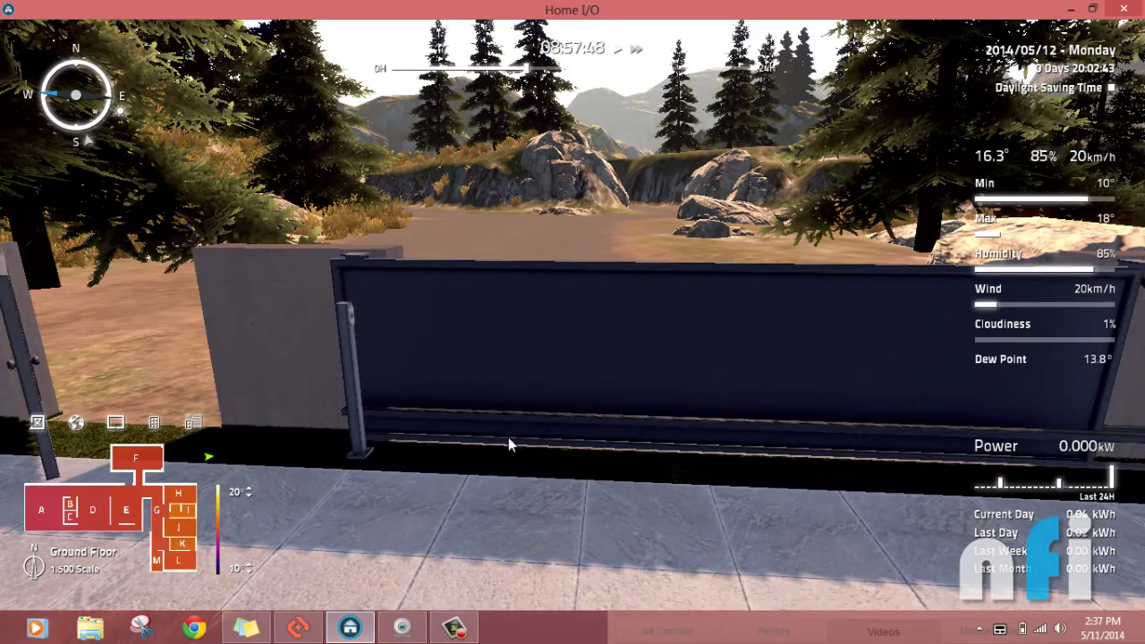
right_click_drag(449, 445, 301, 345)
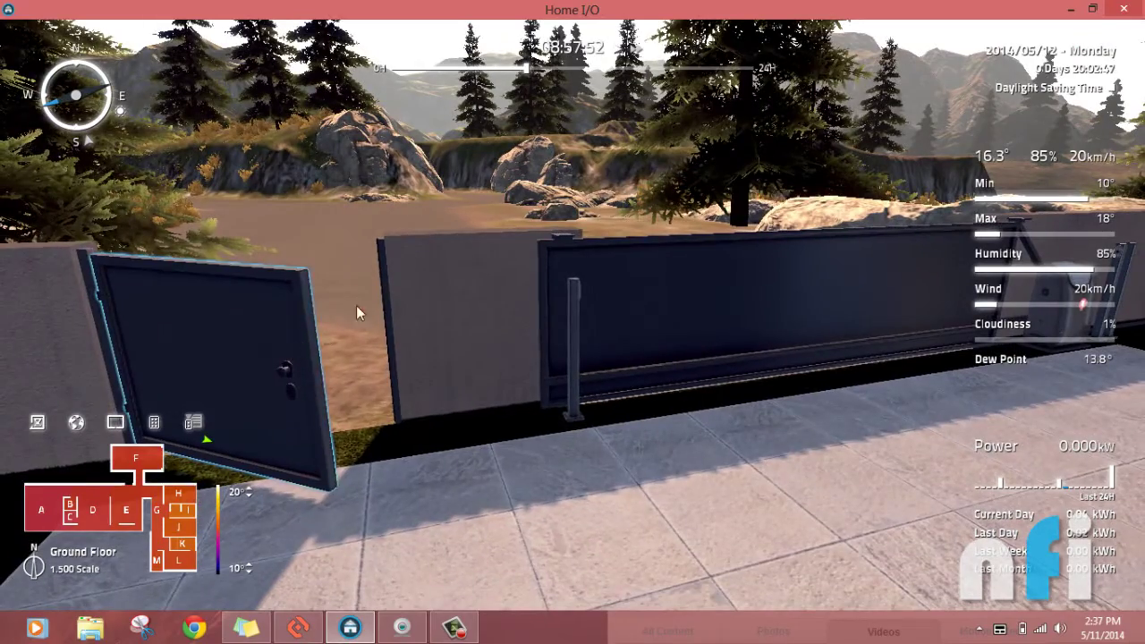
right_click_drag(490, 313, 709, 446)
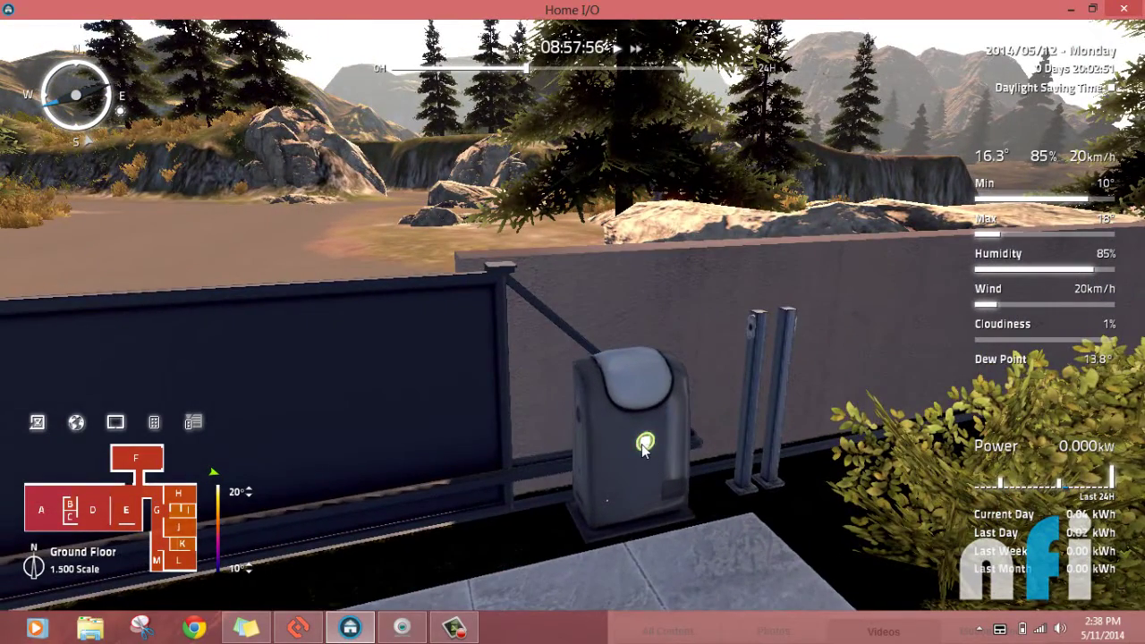
scroll(639, 450, "down", 3)
right_click_drag(647, 442, 355, 557)
left_click(300, 628)
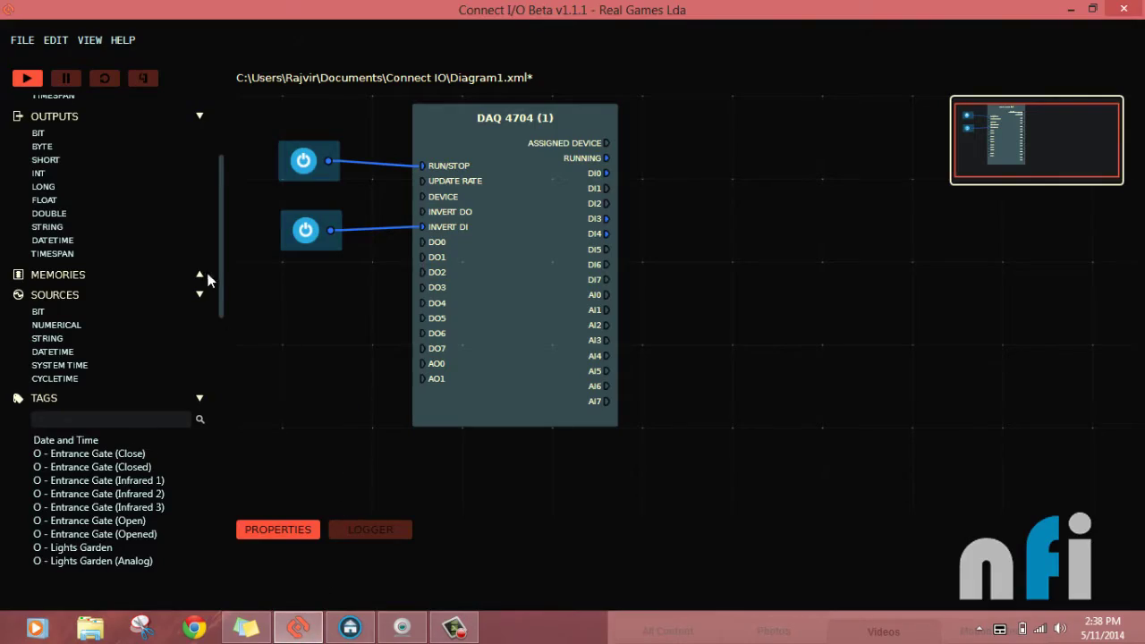
Step: Place Entrance Gate (Open) and (Close) bits, wiring DI1 into the Open bit, and reopen the webcam
left_click_drag(224, 286, 215, 345)
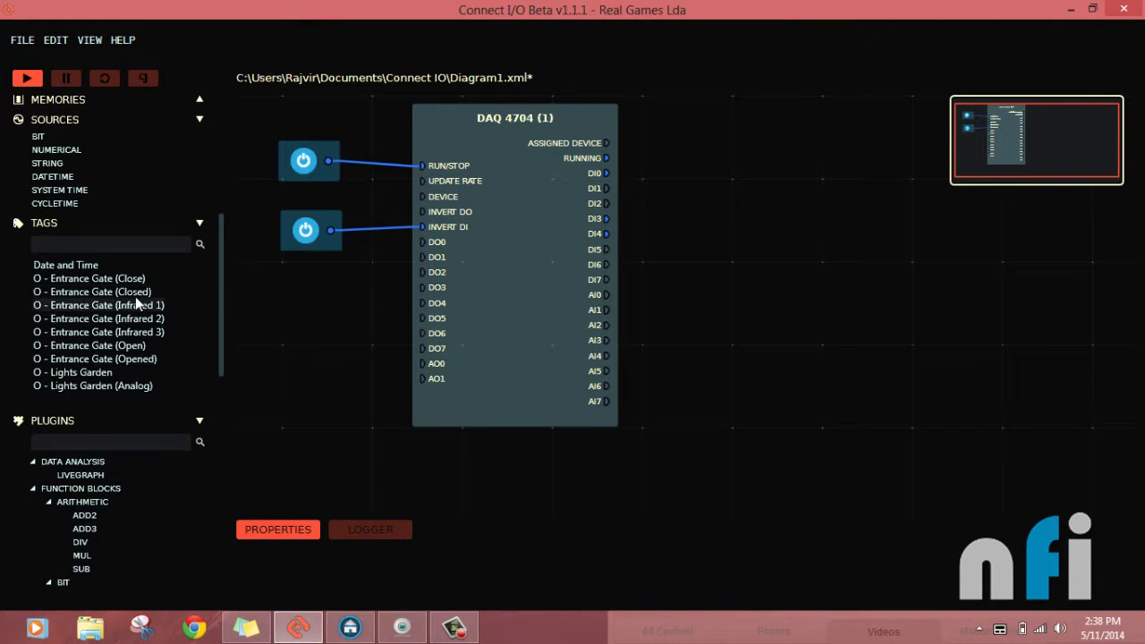
left_click_drag(118, 344, 730, 171)
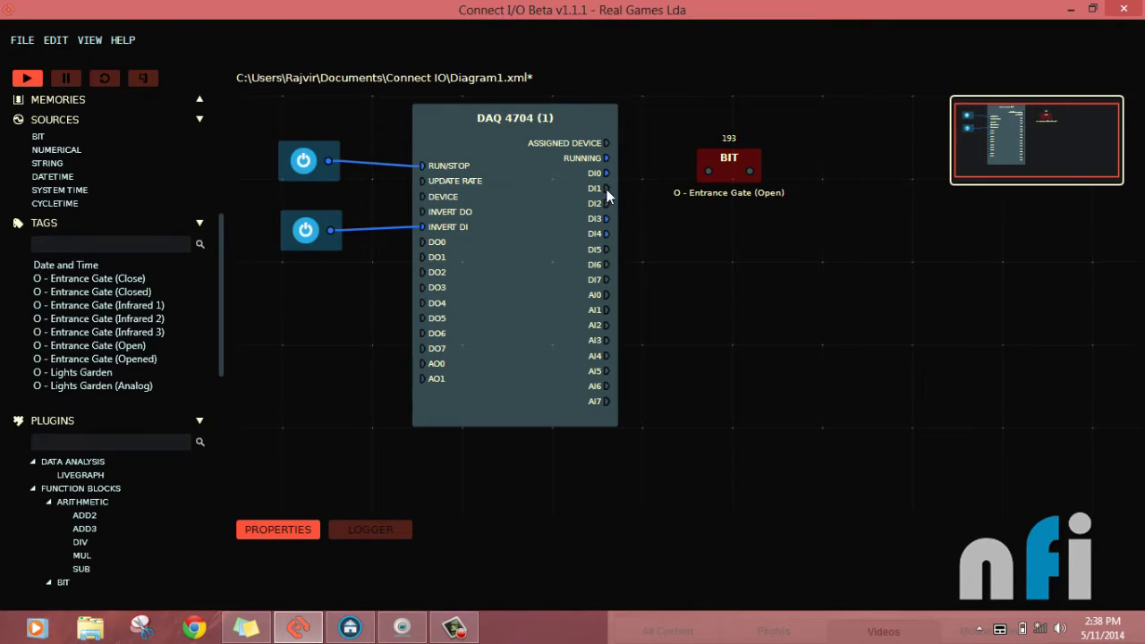
left_click_drag(713, 154, 717, 139)
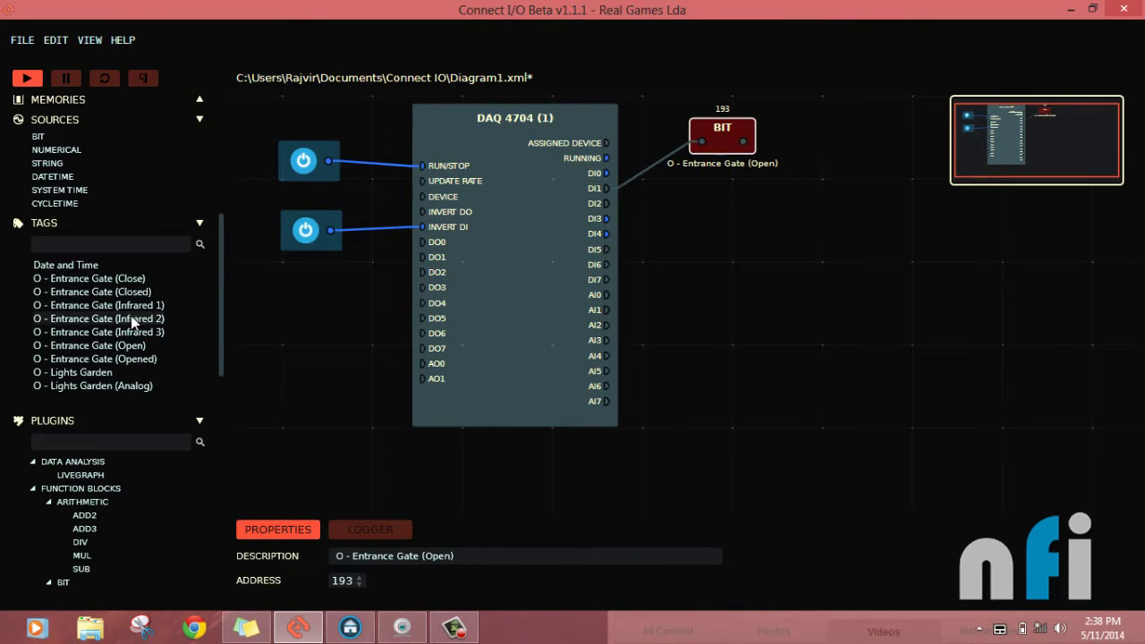
left_click_drag(130, 282, 751, 217)
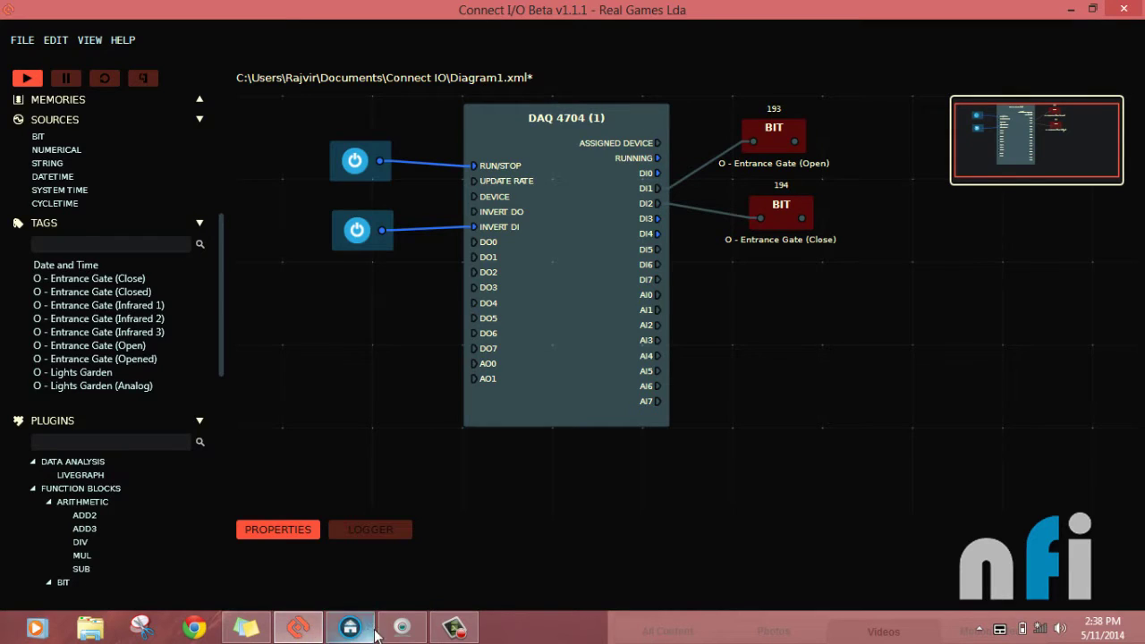
left_click(402, 627)
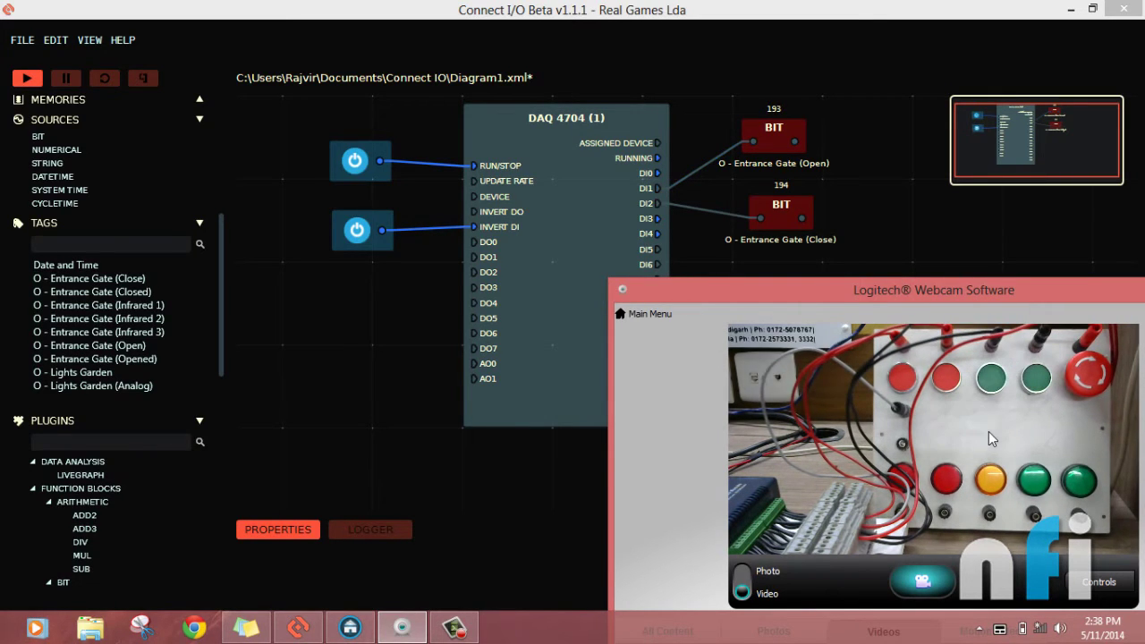
Step: Restore the Connect I/O window smaller, place it at left showing both bits, and lower the webcam
left_click(1096, 11)
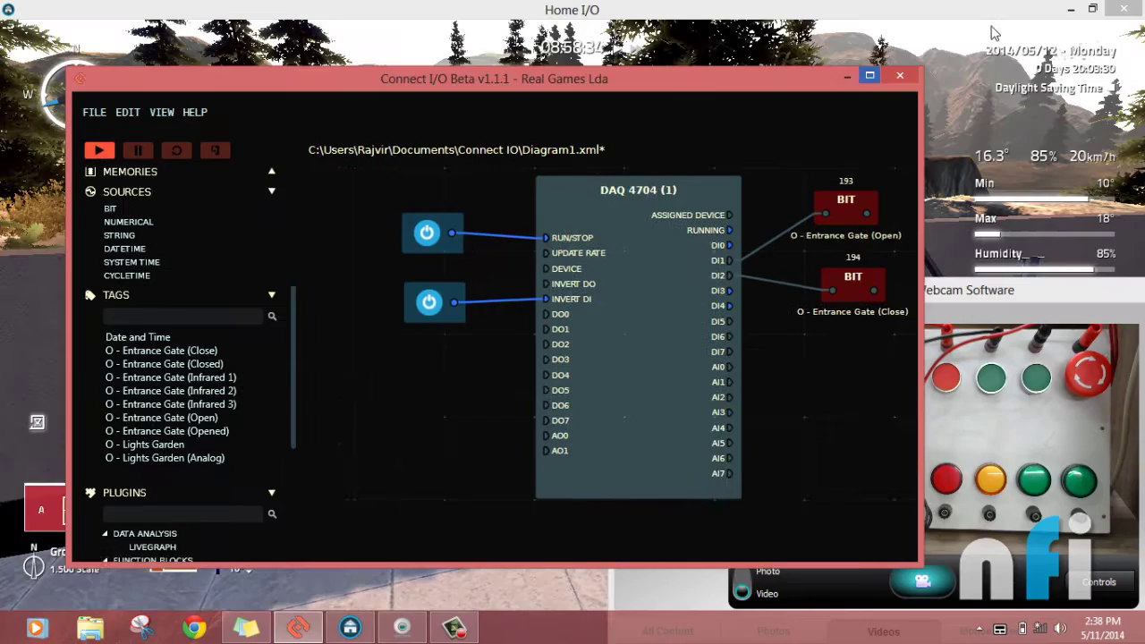
left_click_drag(785, 83, 219, 47)
left_click_drag(185, 333, 145, 348)
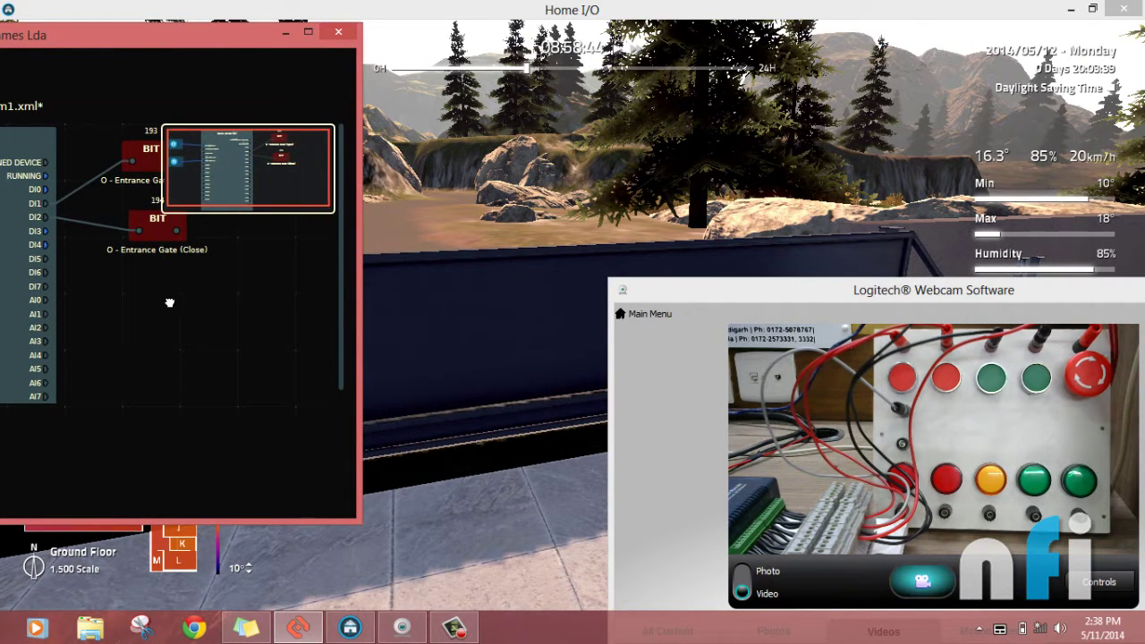
left_click_drag(224, 303, 224, 331)
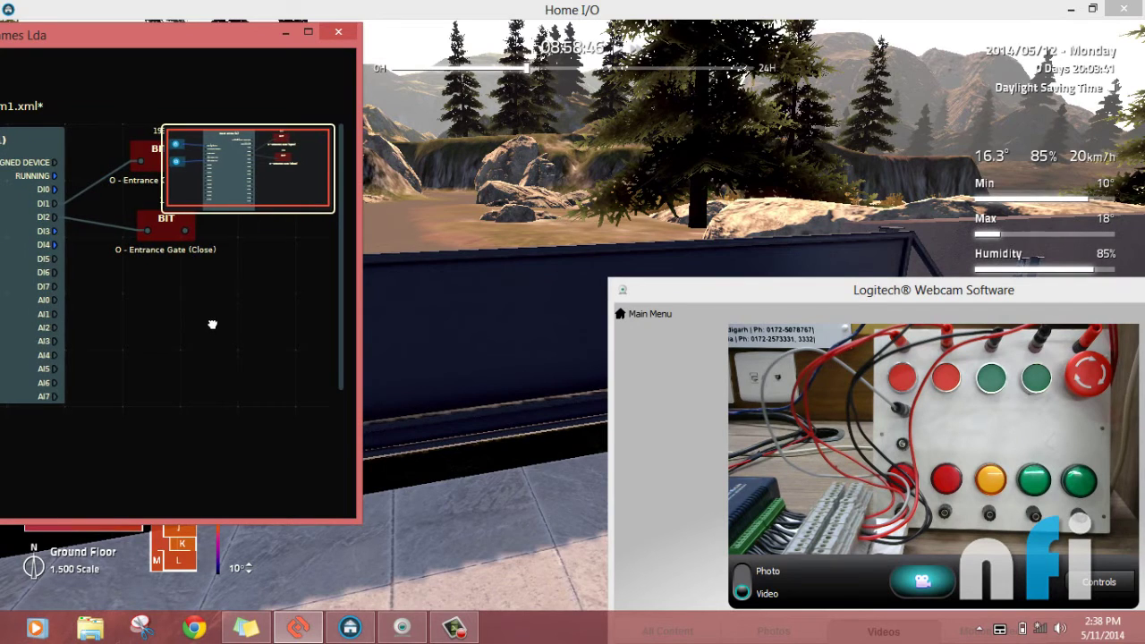
scroll(213, 324, "up", 2)
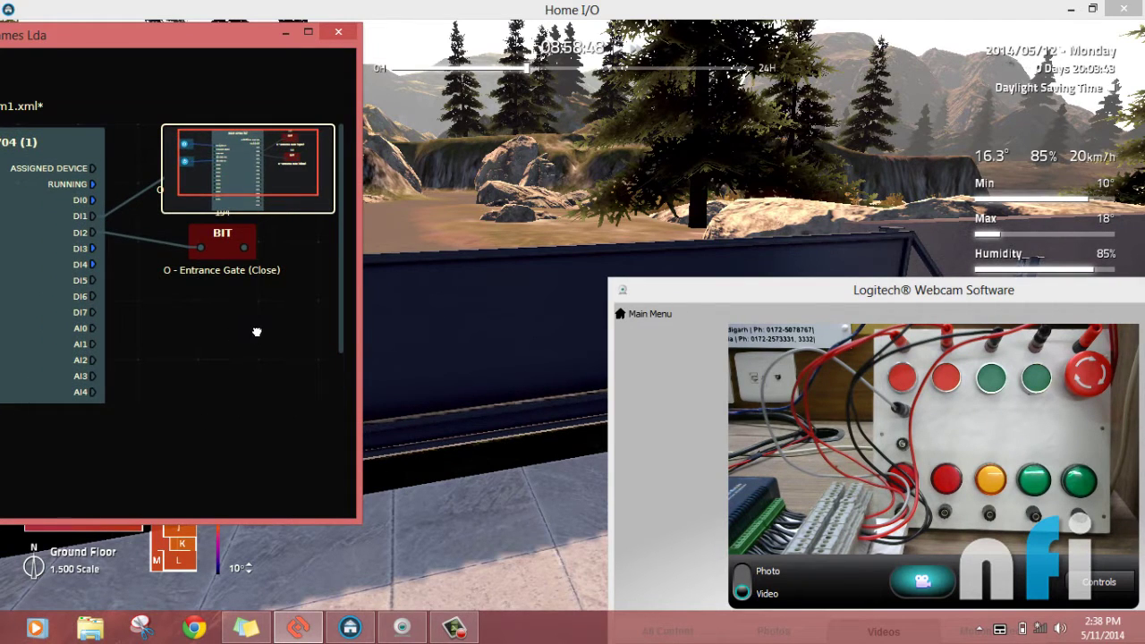
left_click_drag(358, 79, 480, 69)
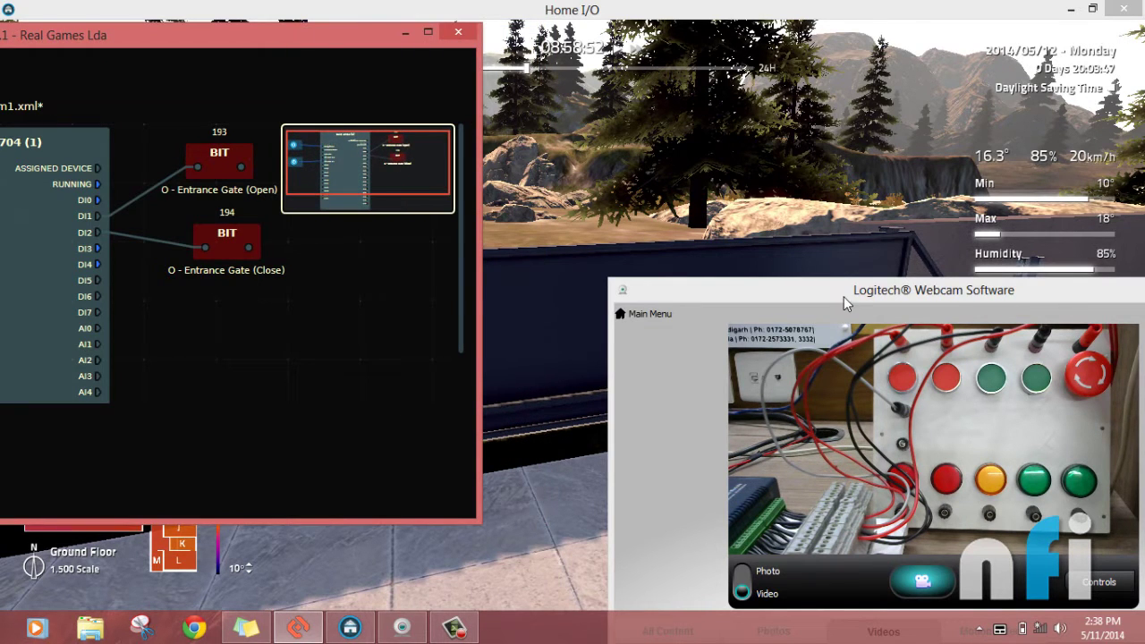
left_click_drag(844, 296, 856, 480)
left_click_drag(370, 39, 268, 161)
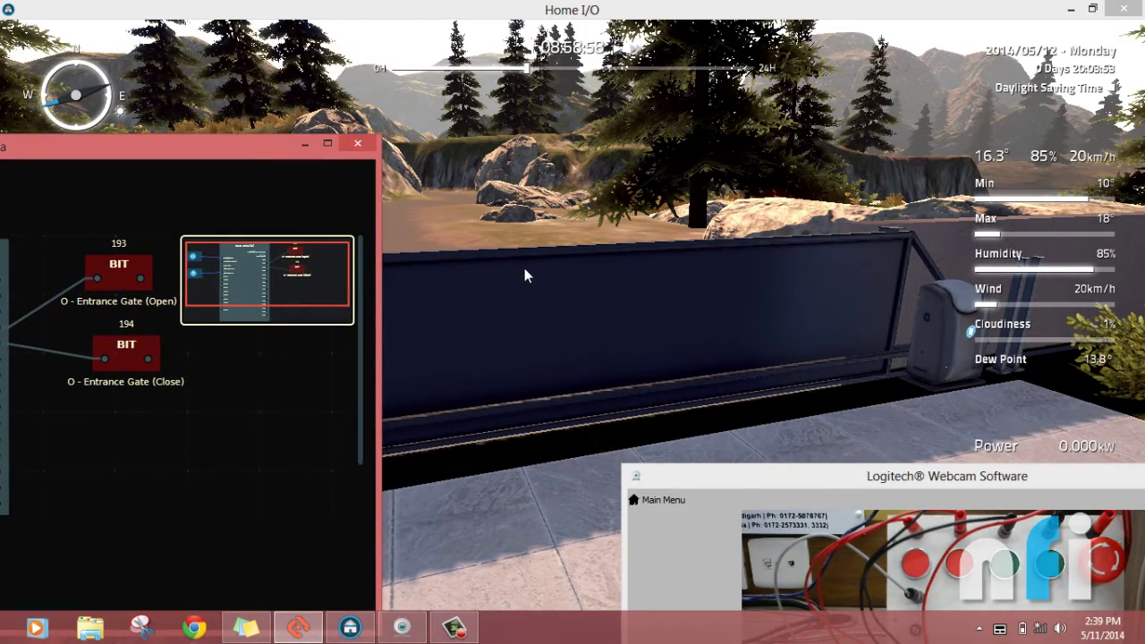
Step: Zoom out on the Home I/O gate, then bring the diagram and webcam windows forward and reposition them
left_click(524, 268)
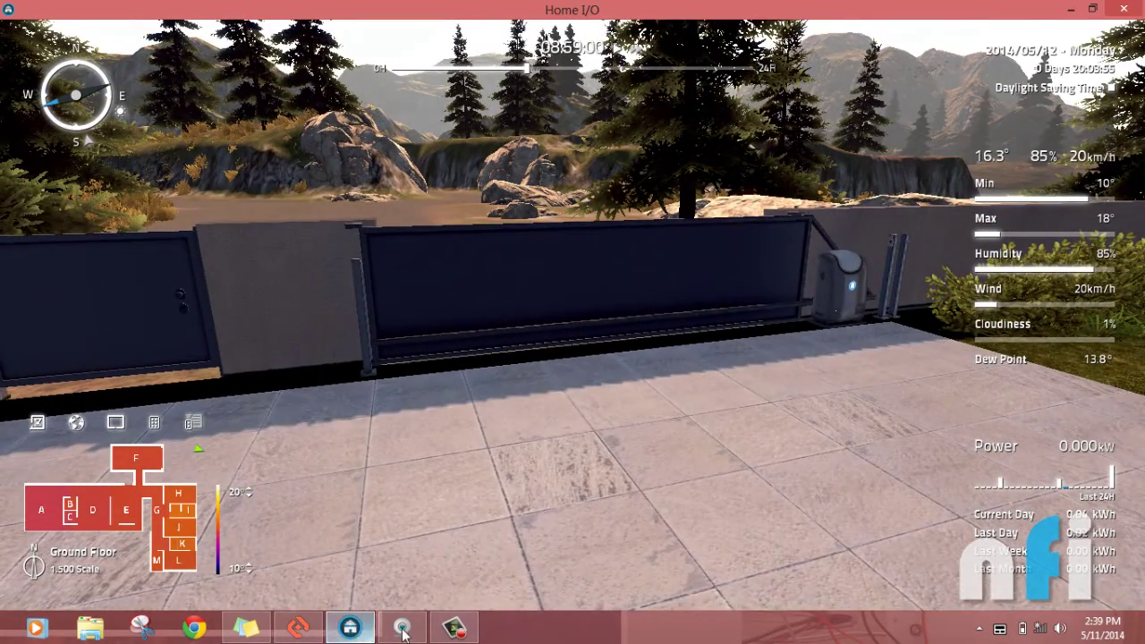
left_click(311, 636)
left_click(401, 627)
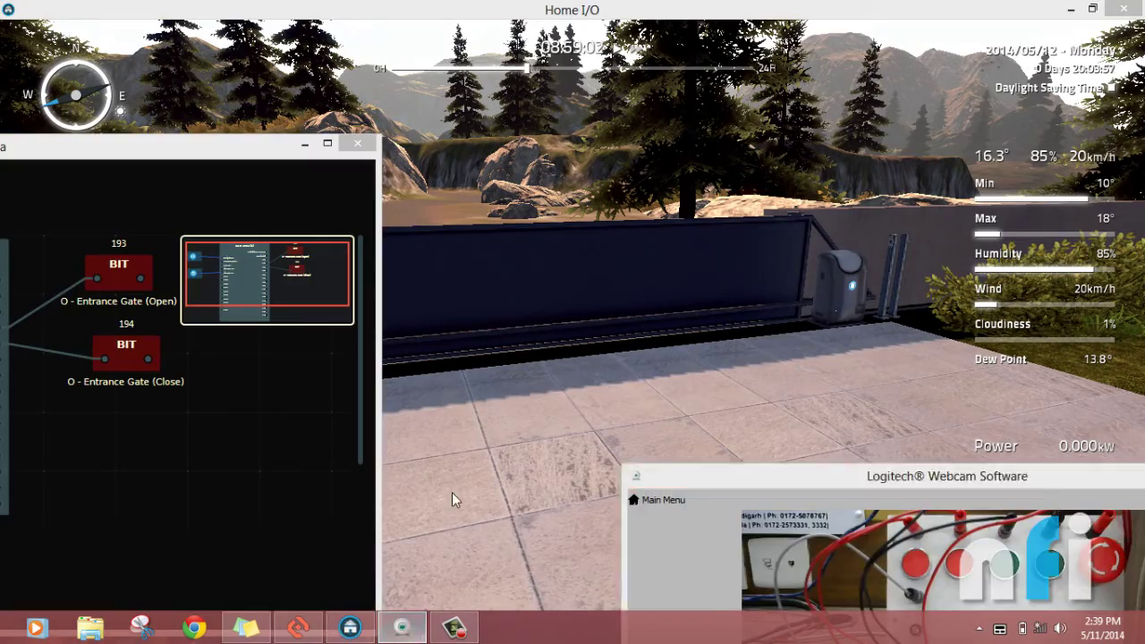
left_click(452, 492)
scroll(448, 464, "down", 3)
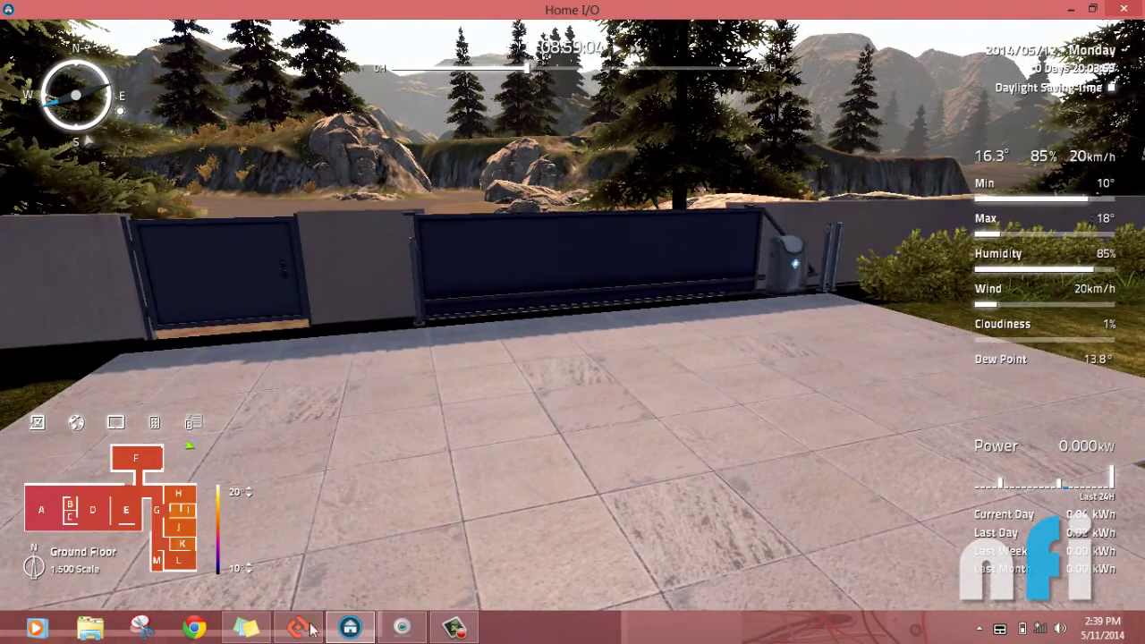
left_click(320, 630)
left_click(401, 628)
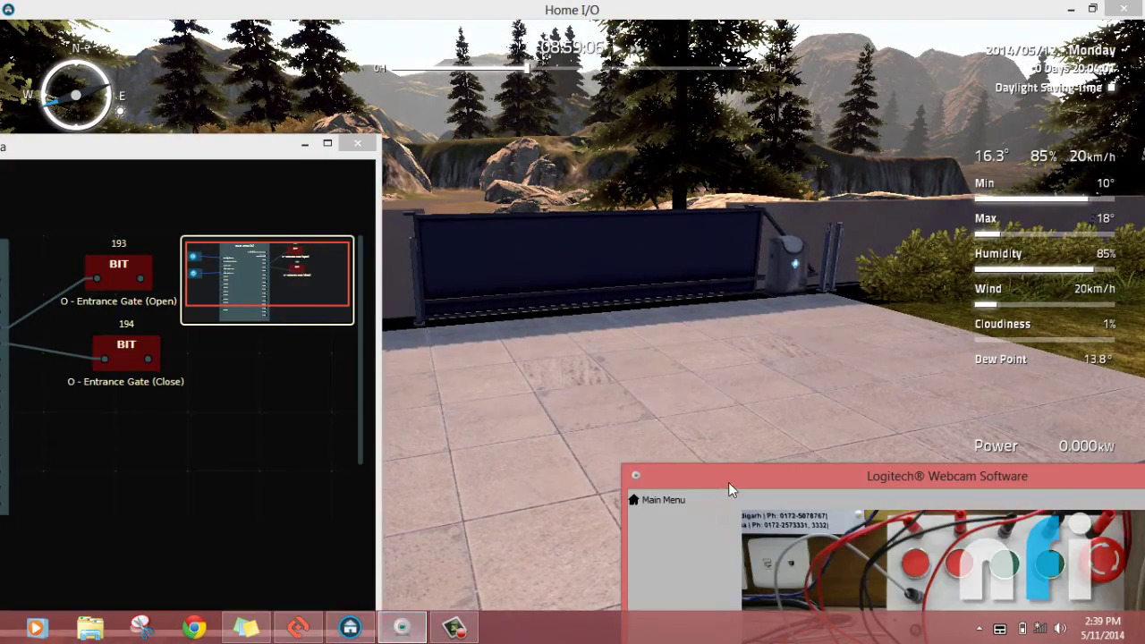
left_click_drag(728, 489, 606, 356)
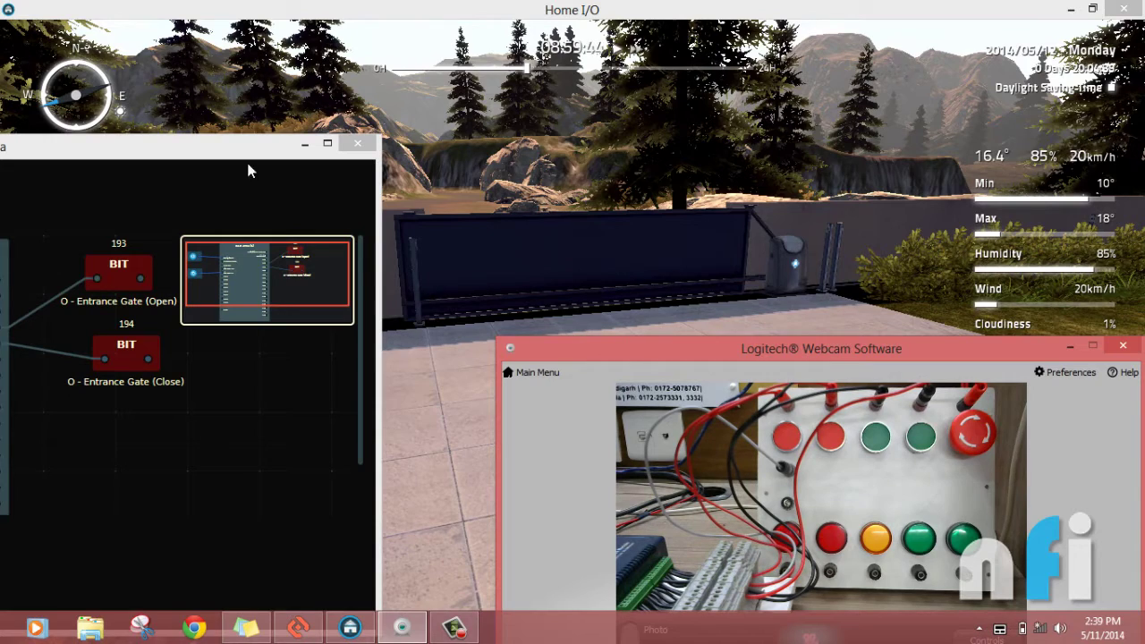
left_click_drag(222, 157, 867, 62)
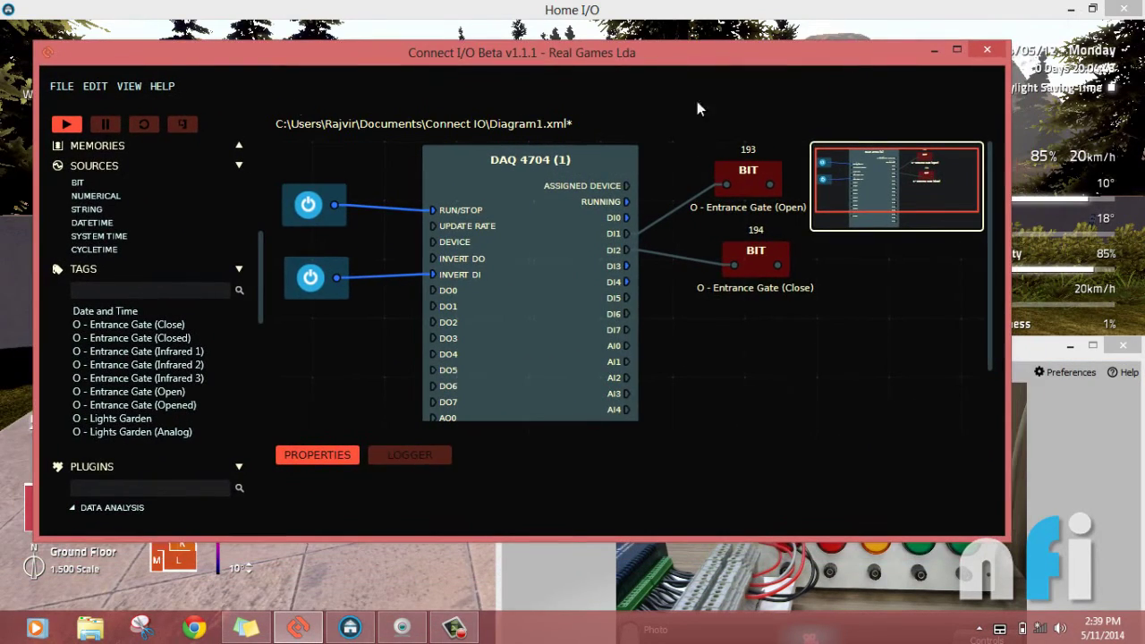
Step: Pause the running diagram from the toolbar and move the window back to show its sidebar
left_click(115, 127)
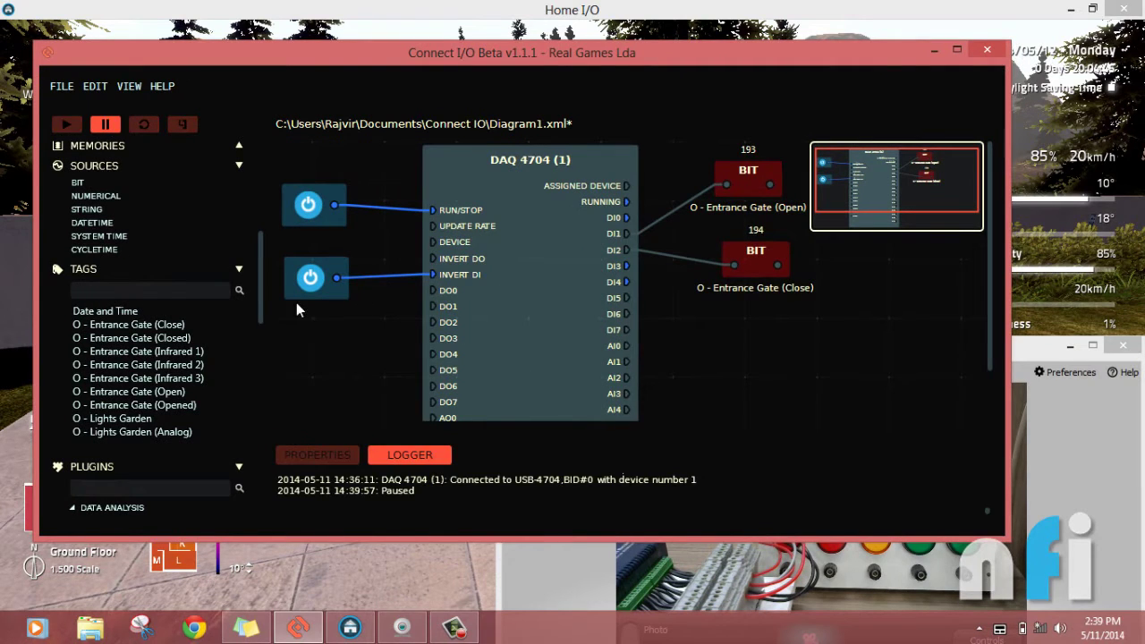
left_click_drag(261, 306, 250, 267)
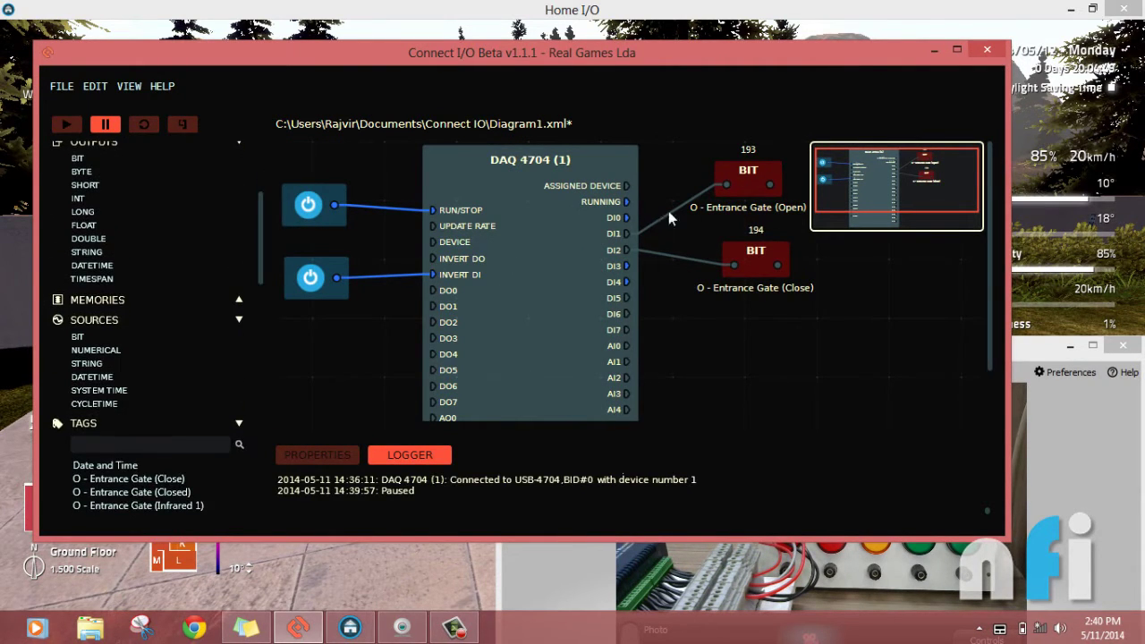
left_click_drag(776, 63, 526, 62)
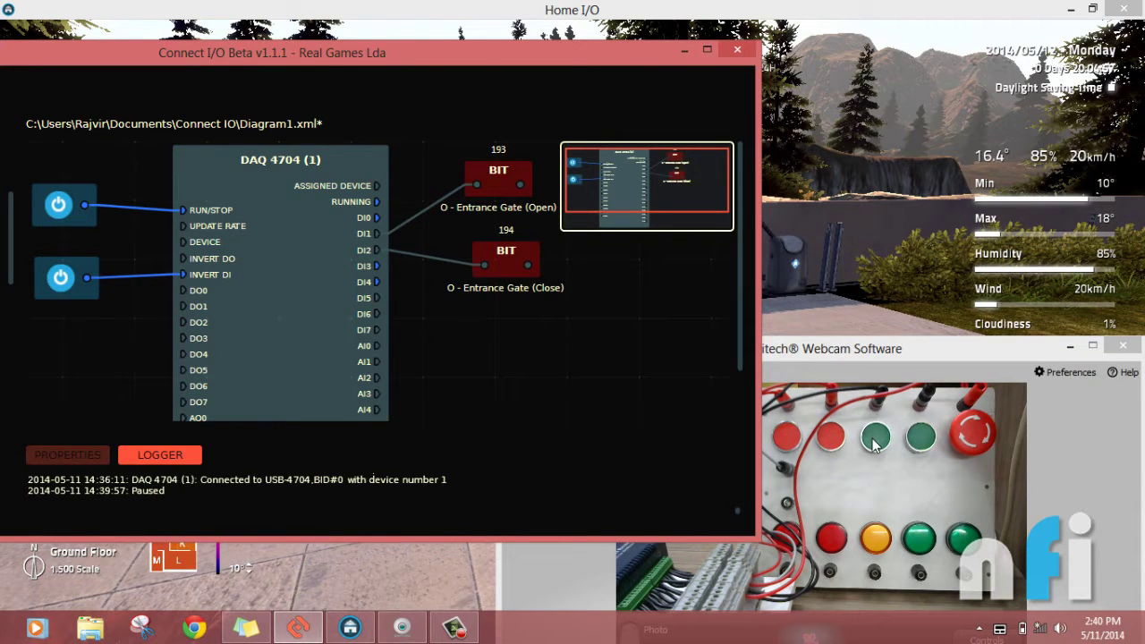
left_click_drag(428, 64, 691, 74)
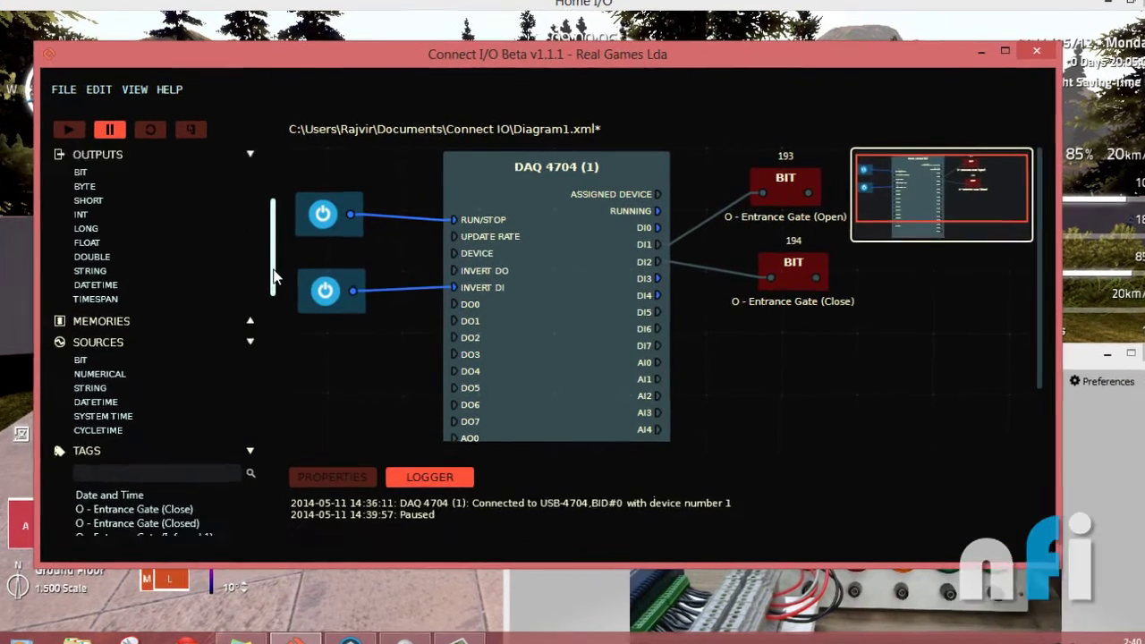
scroll(277, 285, "up", 3)
scroll(278, 277, "down", 6)
left_click_drag(267, 362, 266, 499)
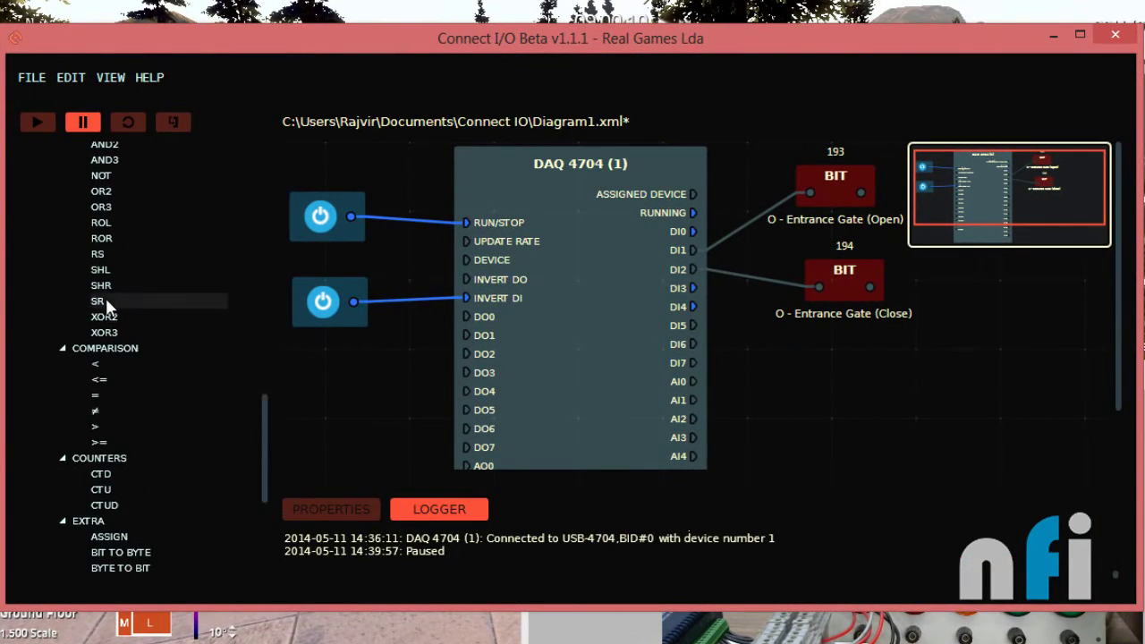
Step: Add an SR block beside the DAQ, wiring DI1 to SET1 and OUT to Entrance Gate (Open)
left_click_drag(104, 299, 849, 372)
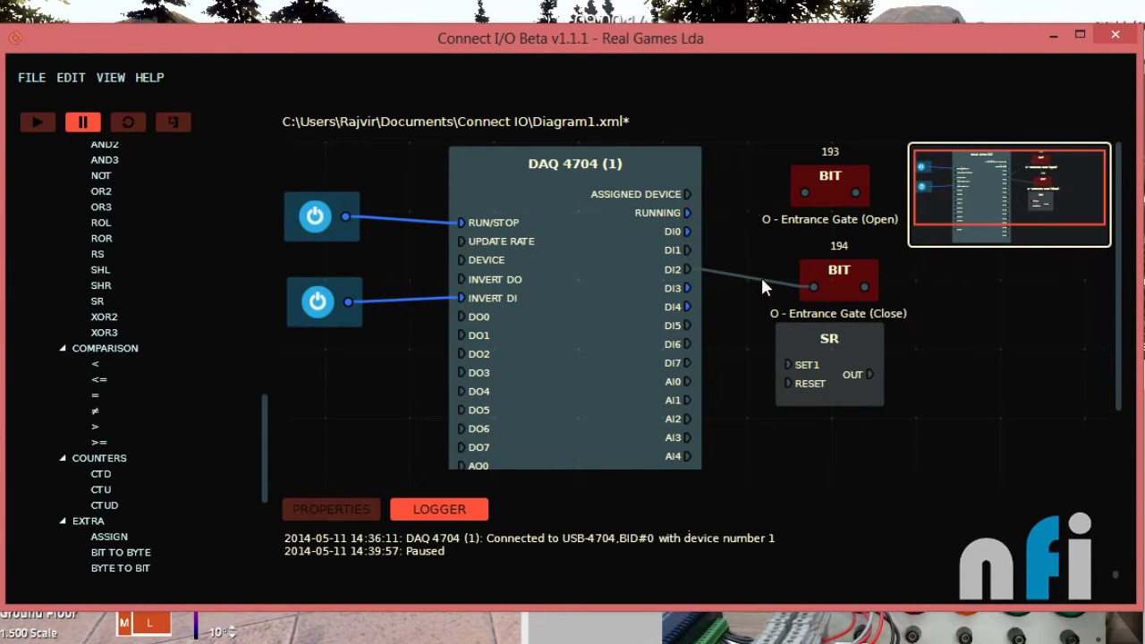
left_click_drag(762, 280, 789, 231)
left_click_drag(807, 189, 890, 195)
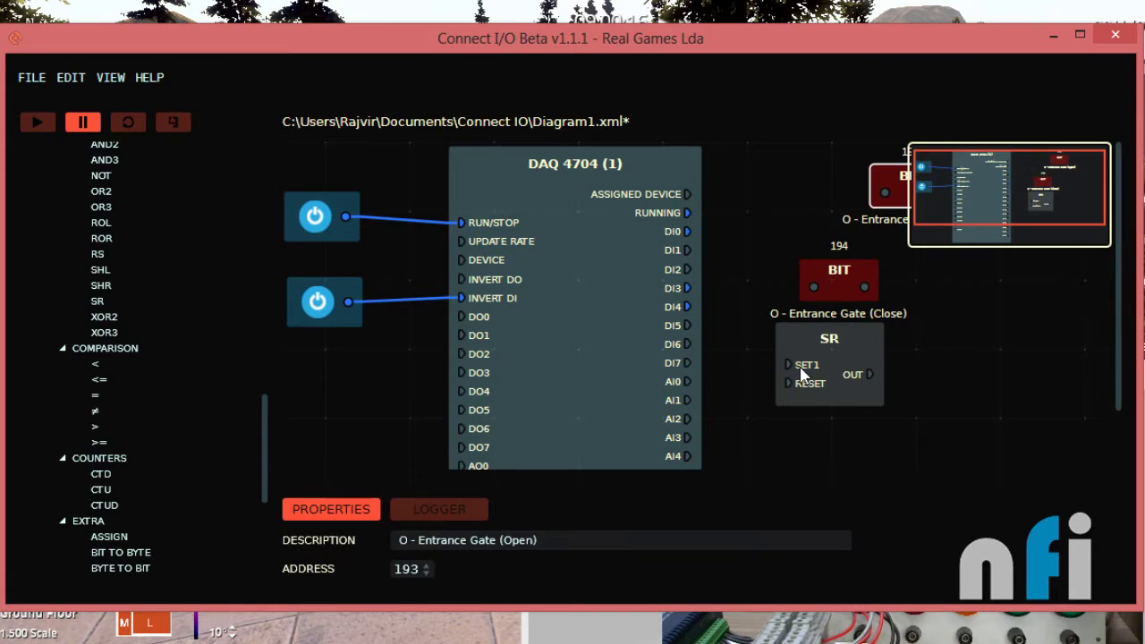
left_click_drag(823, 364, 787, 198)
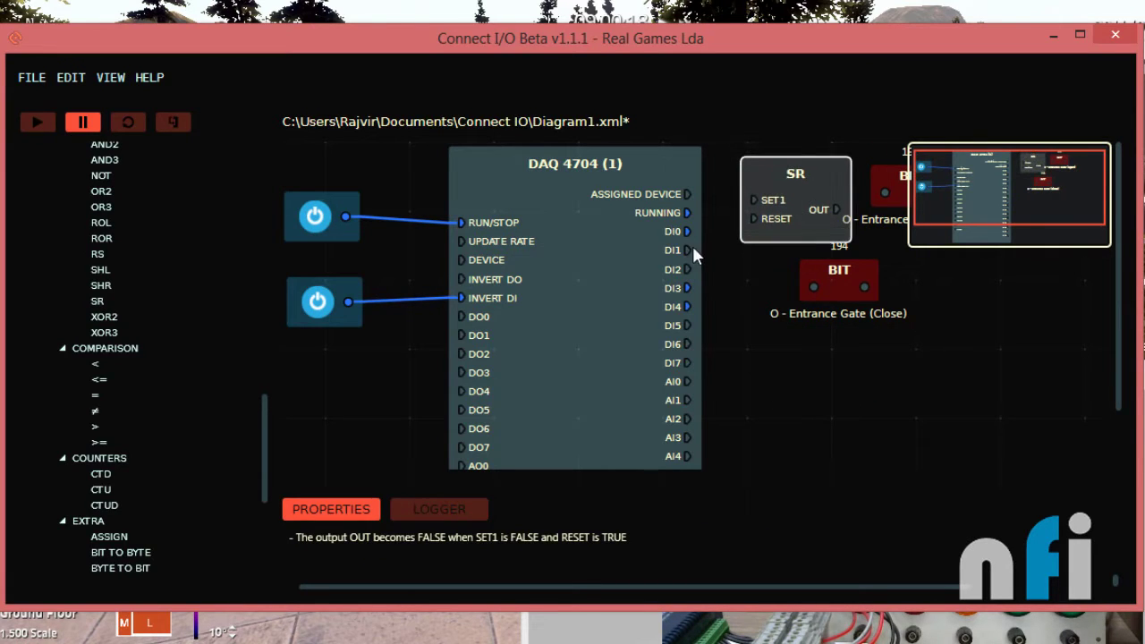
mouse_move(686, 251)
left_mouse_down()
mouse_move(753, 200)
mouse_move(825, 219)
left_mouse_up()
left_click_drag(824, 274, 831, 389)
left_click_drag(892, 193, 1005, 302)
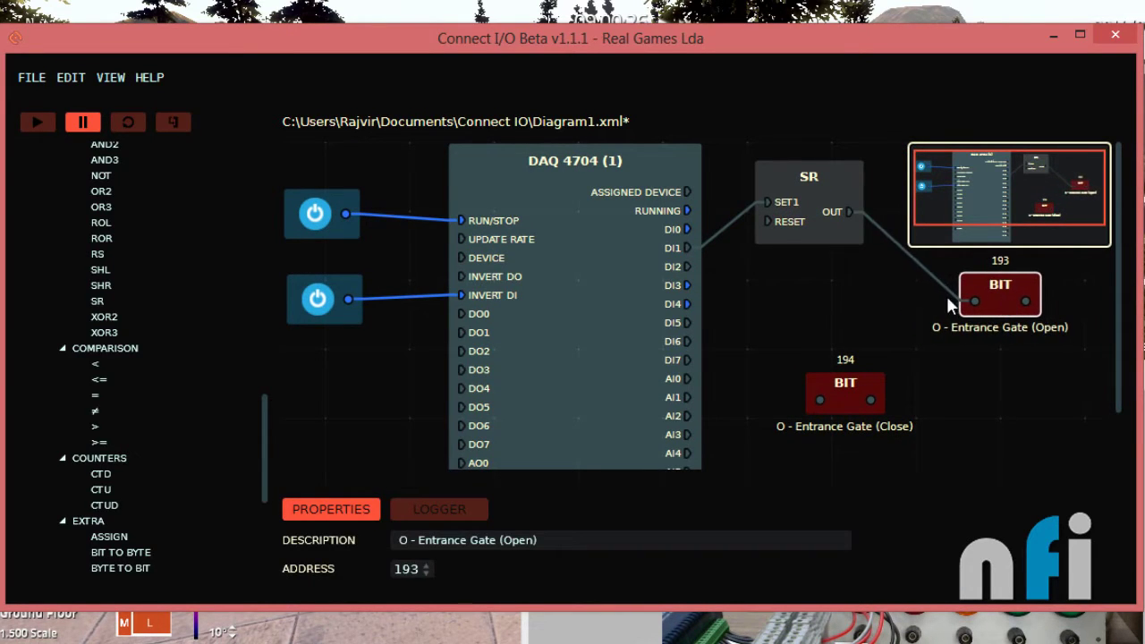
Step: Place the Entrance Gate (Opened) tag and wire it to the SR block's RESET input
left_click_drag(268, 483, 272, 332)
left_click_drag(159, 415, 774, 304)
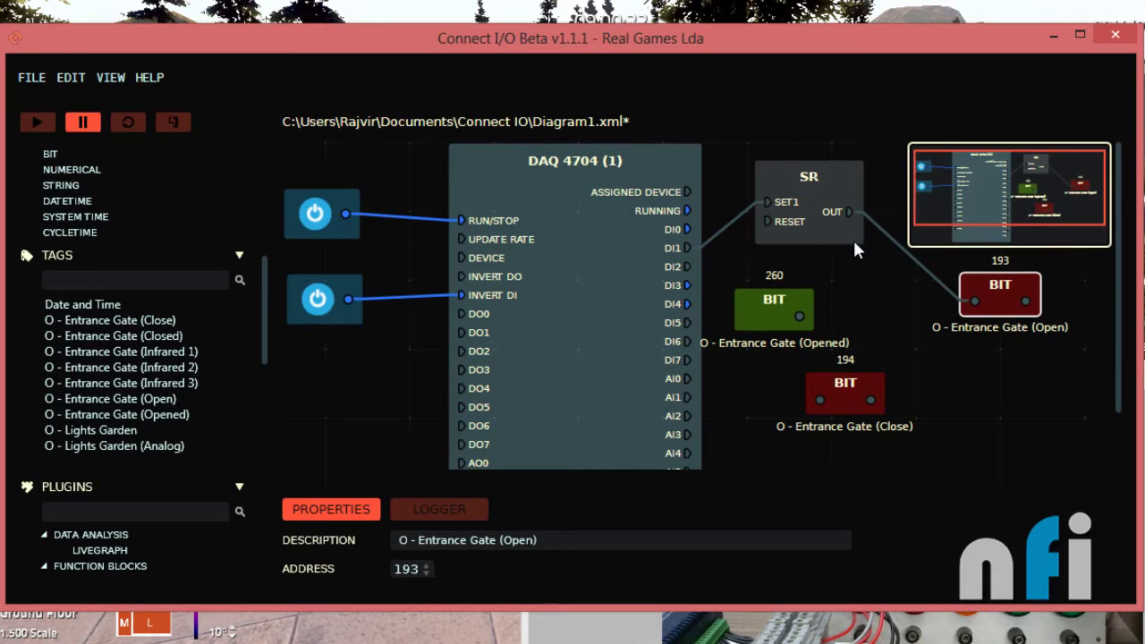
left_click_drag(817, 234, 868, 255)
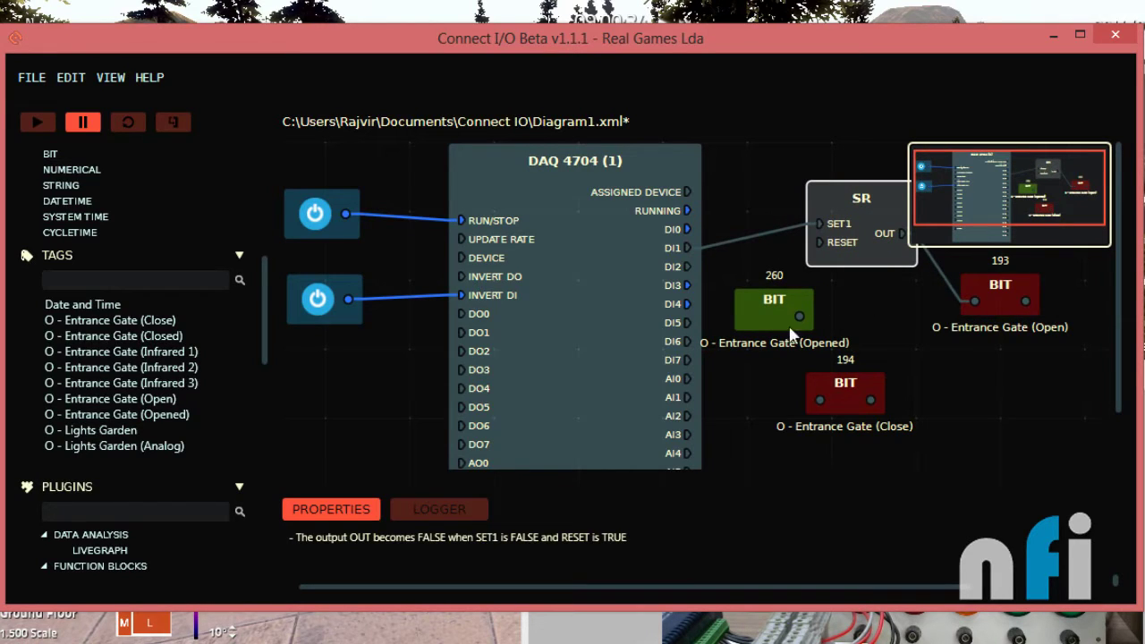
left_click_drag(790, 328, 773, 309)
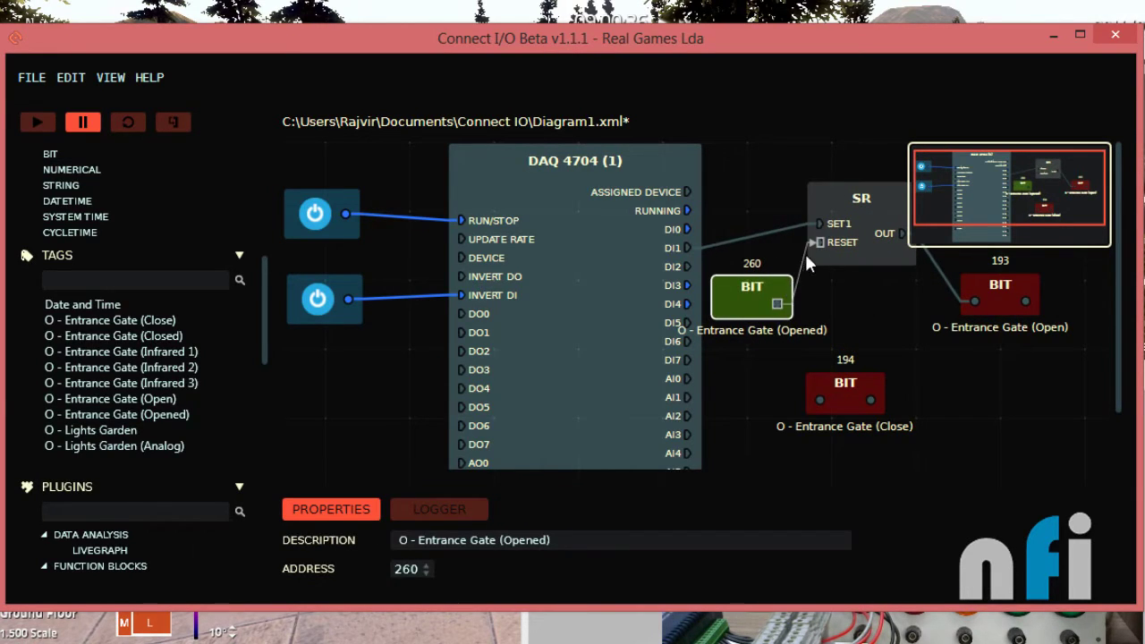
left_click_drag(809, 262, 851, 283)
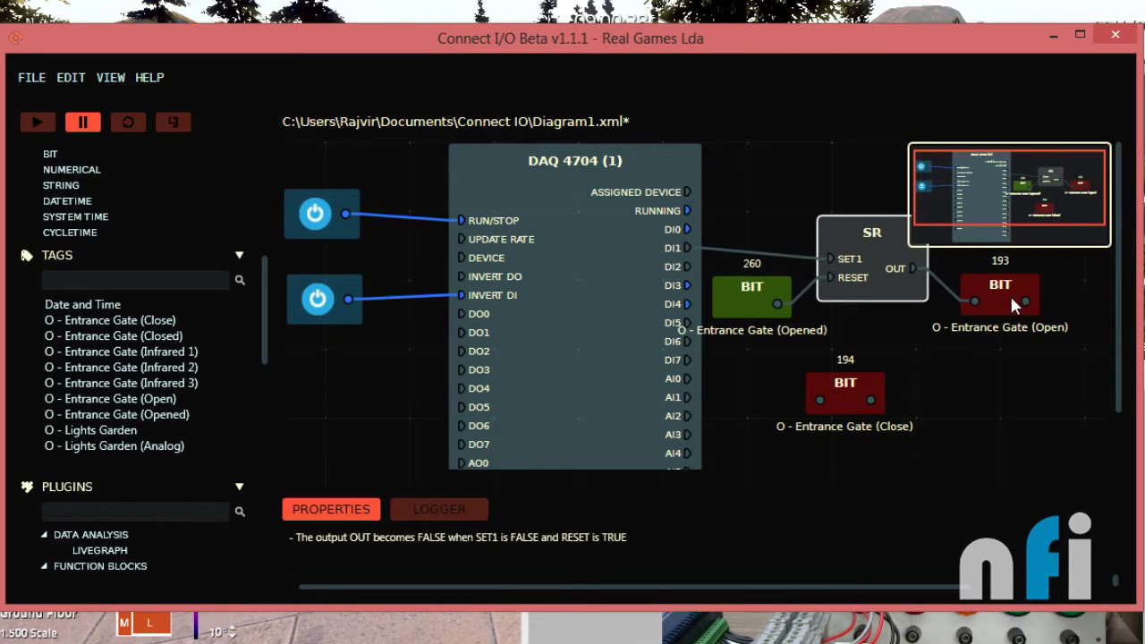
Step: Shift the SR block and the Entrance Gate (Open) and (Opened) bits right and down
left_click_drag(1011, 298, 1048, 308)
left_click_drag(910, 289, 948, 342)
left_click_drag(1030, 322, 1042, 319)
left_click_drag(760, 326, 757, 350)
left_click_drag(830, 423, 817, 374)
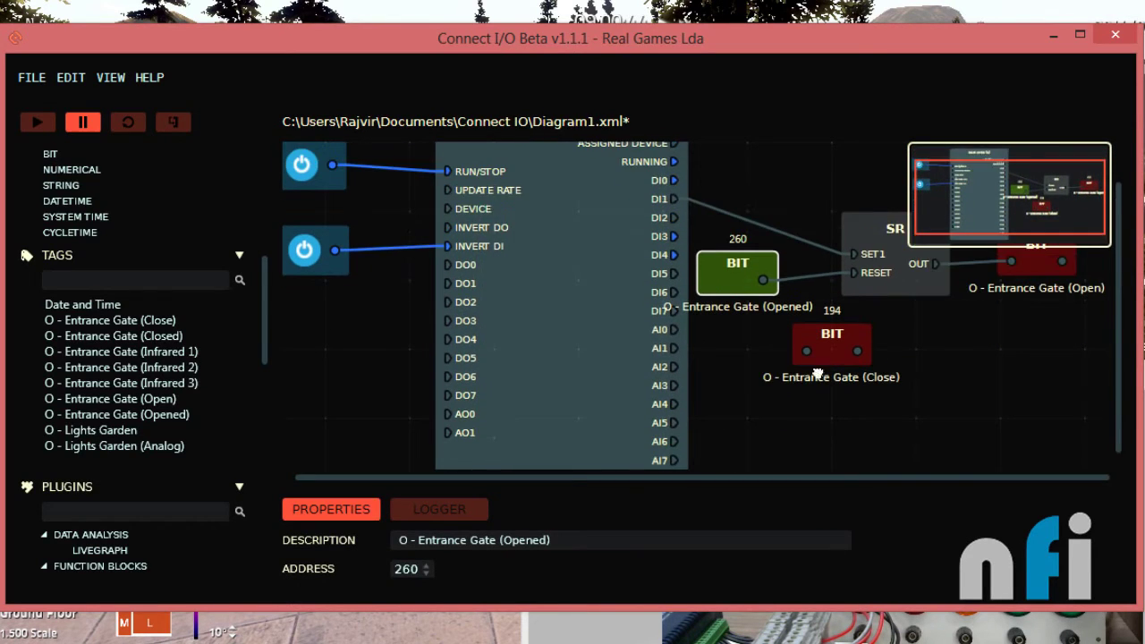
scroll(814, 371, "down", 4)
scroll(982, 362, "up", 2)
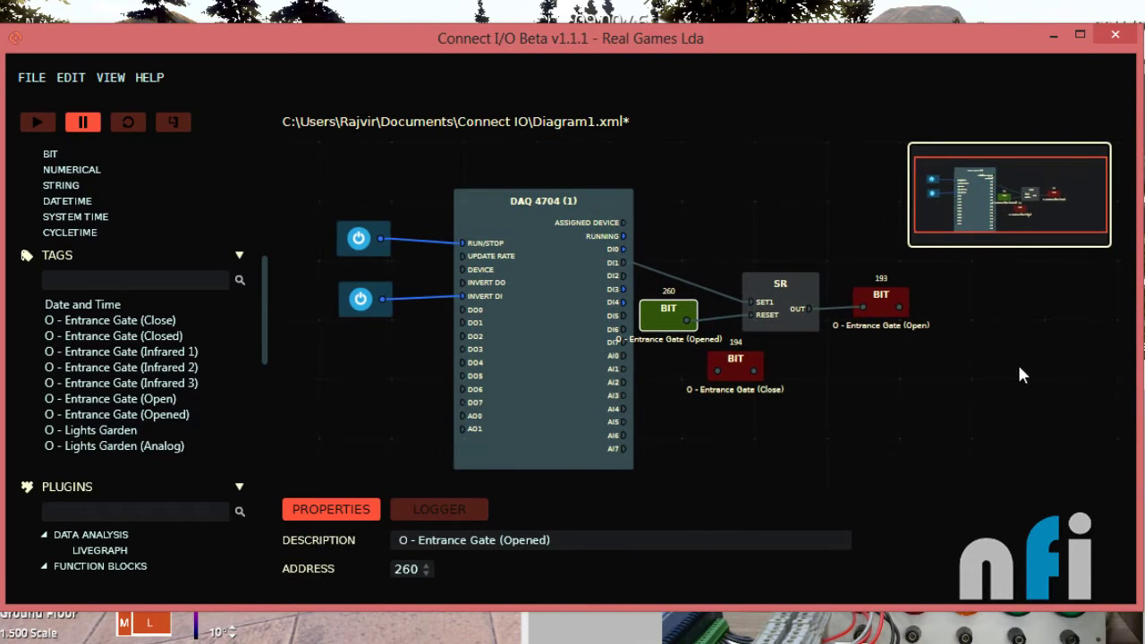
Step: Pack the SR block closer to the DAQ with the Opened, Open and Close bits around it
left_click(752, 285)
left_click_drag(791, 261, 767, 215)
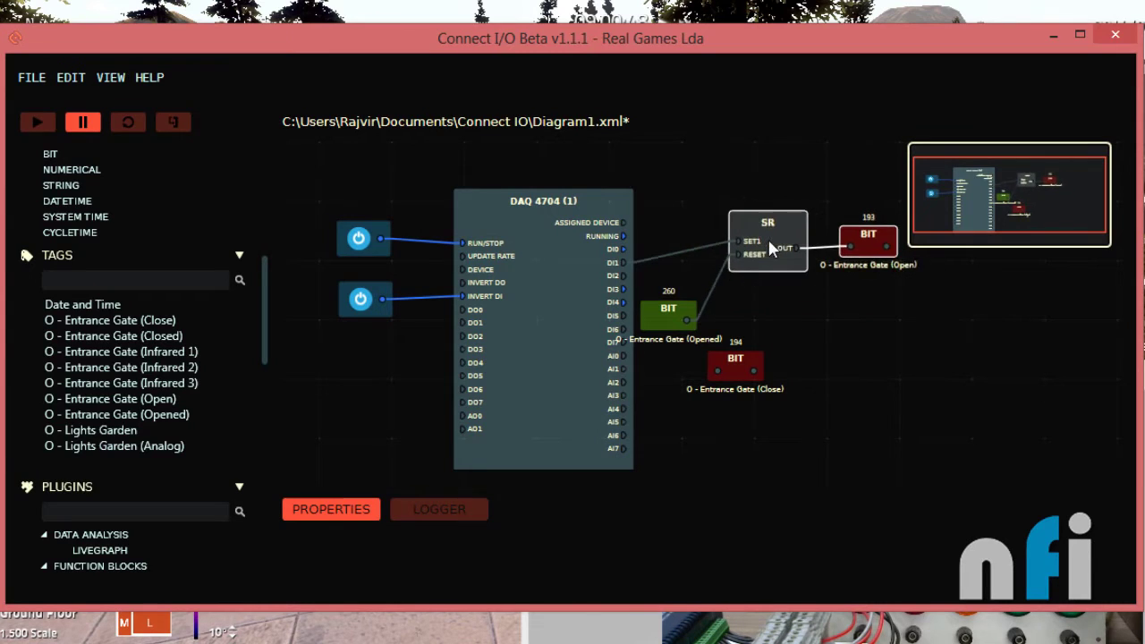
left_click_drag(674, 310, 692, 274)
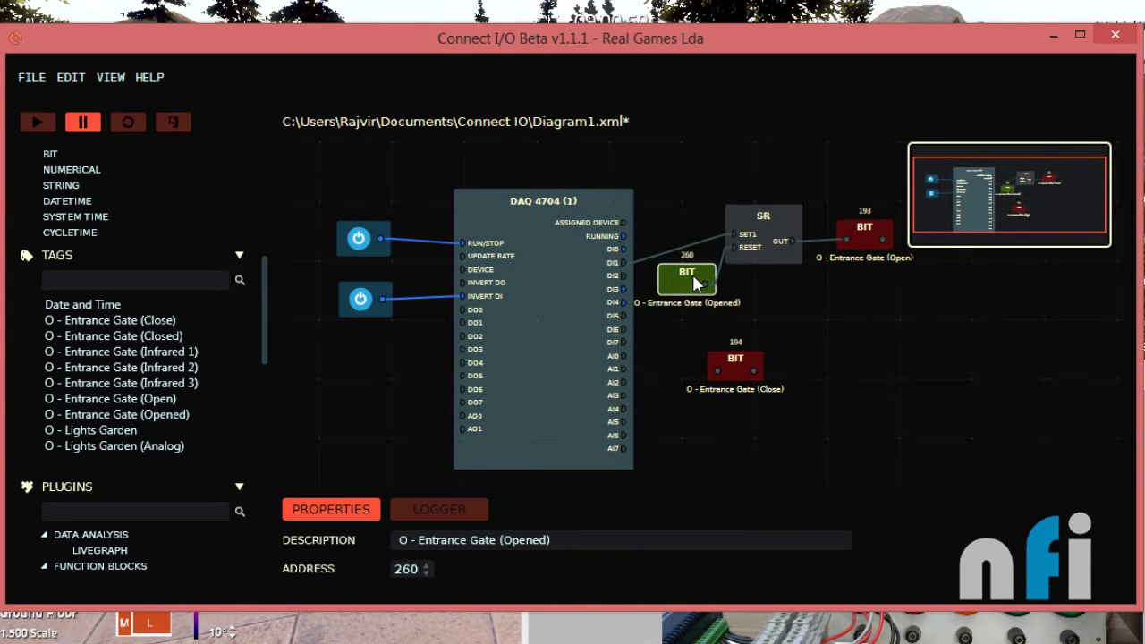
left_click_drag(726, 356, 836, 352)
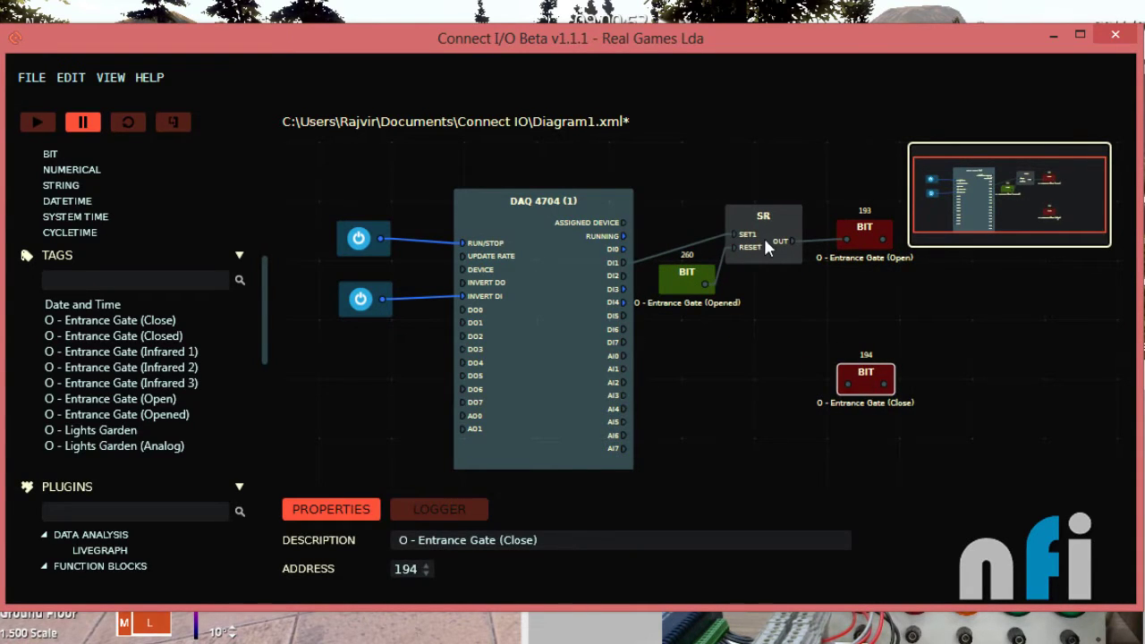
left_click_drag(765, 247, 763, 199)
left_click_drag(687, 275, 699, 252)
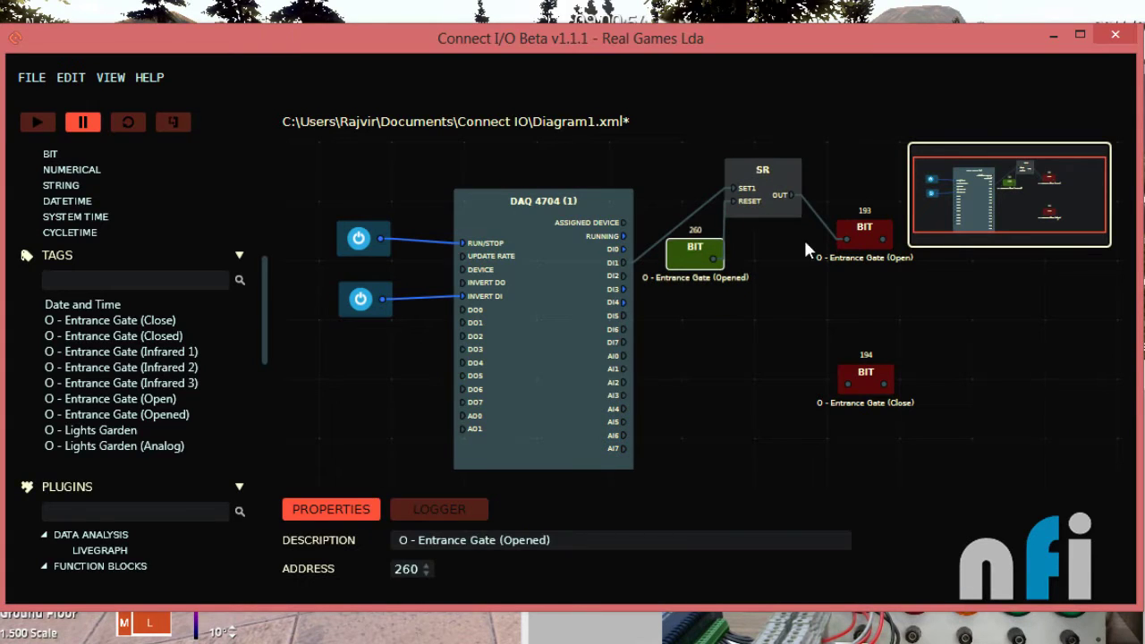
left_click_drag(858, 243, 852, 190)
left_click_drag(707, 239, 693, 245)
left_click(759, 211)
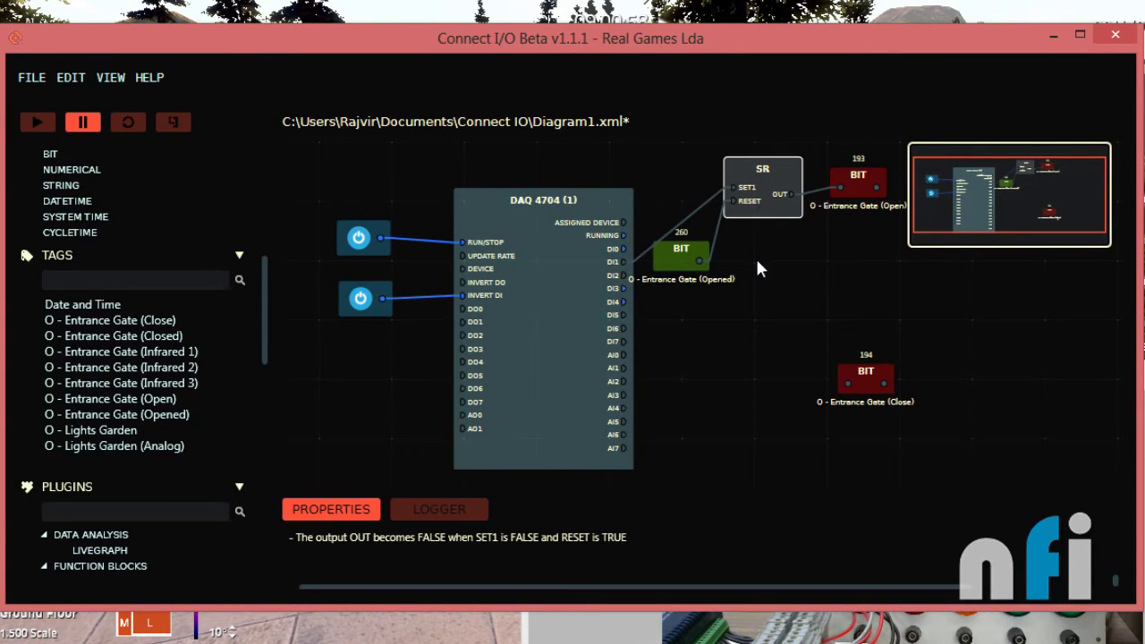
Step: Duplicate the SR block lower down, wire DI2 to its SET1, and place the Entrance Gate (Close) bit beside it
key("ctrl+c")
key("ctrl+v")
left_click_drag(760, 256, 783, 306)
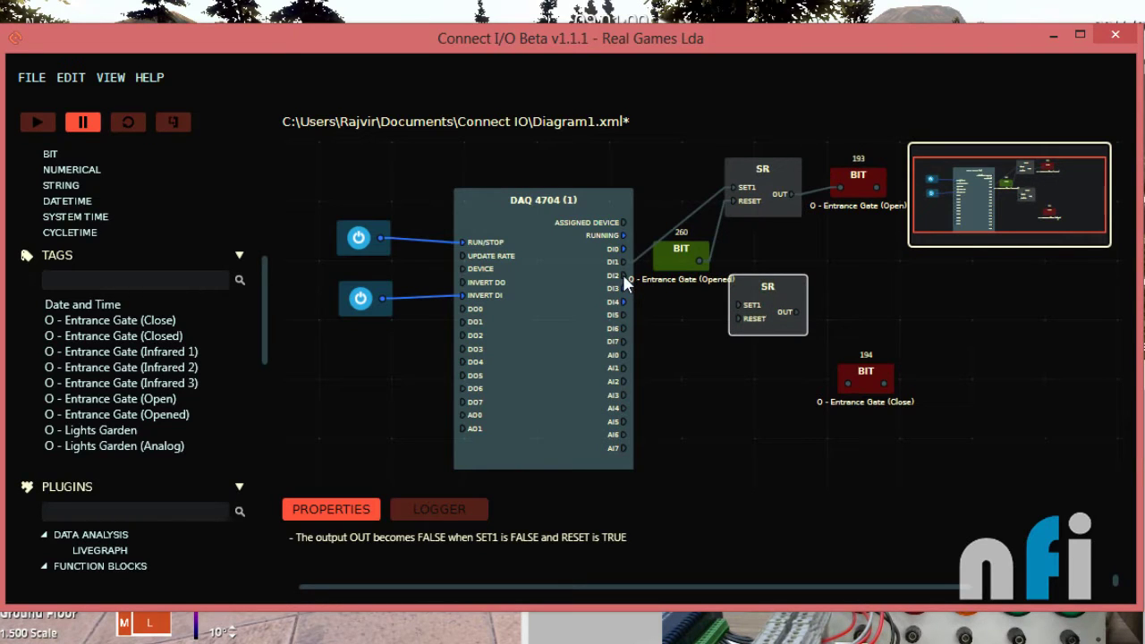
left_click_drag(624, 275, 737, 305)
left_click_drag(848, 377, 854, 311)
Step: Add the Entrance Gate (Closed) tag as a new bit for the second latch's reset
left_click_drag(153, 334, 784, 325)
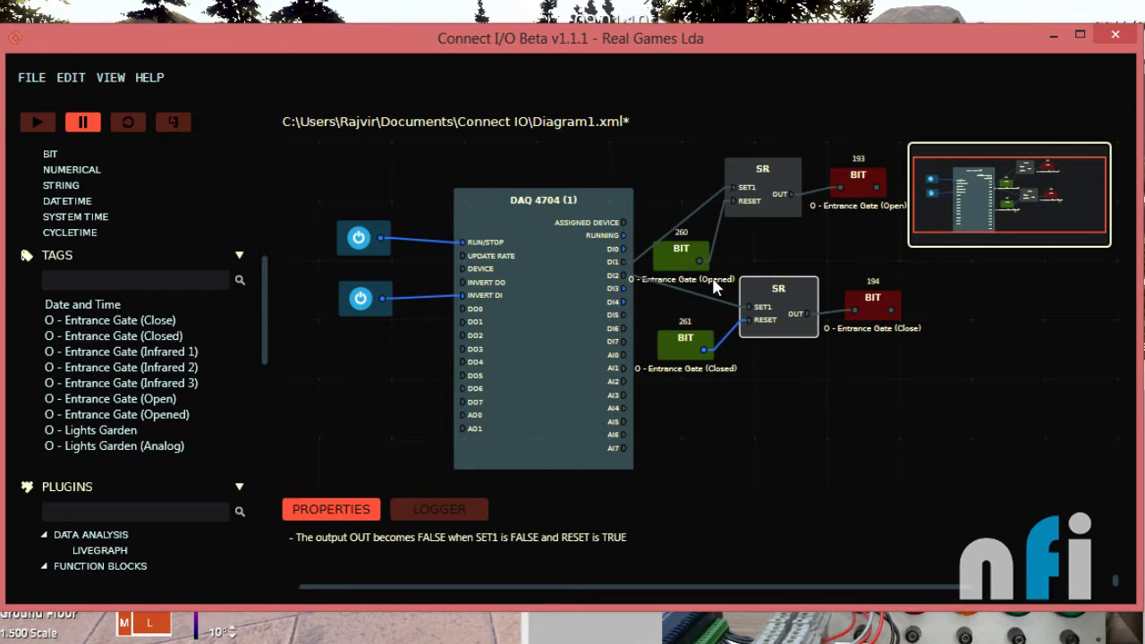
scroll(742, 278, "up", 1)
scroll(800, 270, "up", 1)
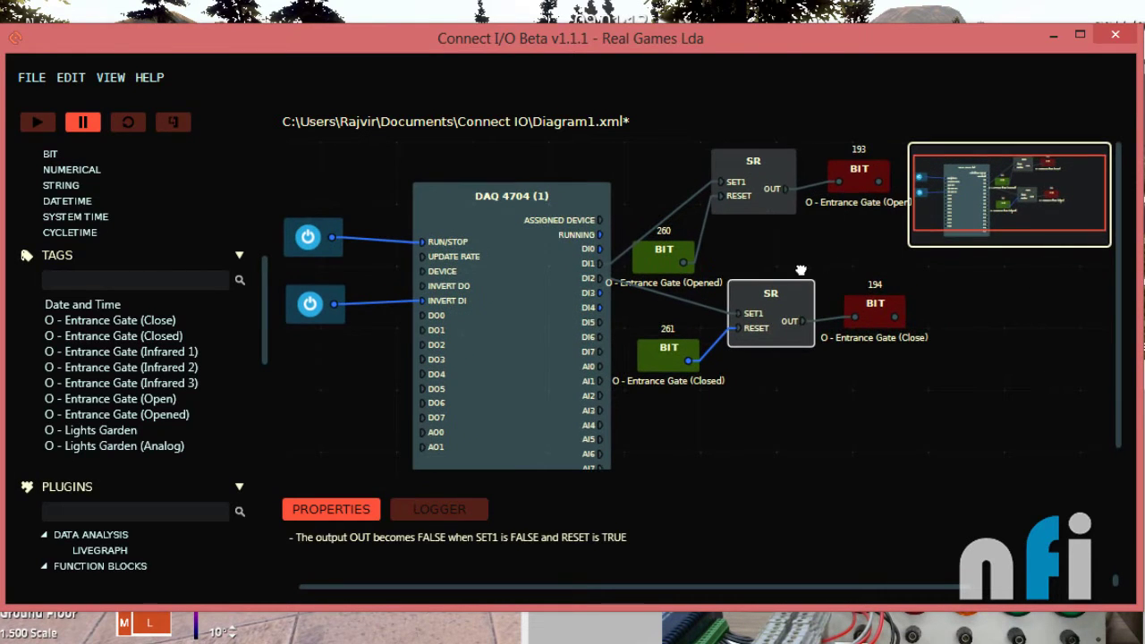
left_click_drag(827, 60, 850, 107)
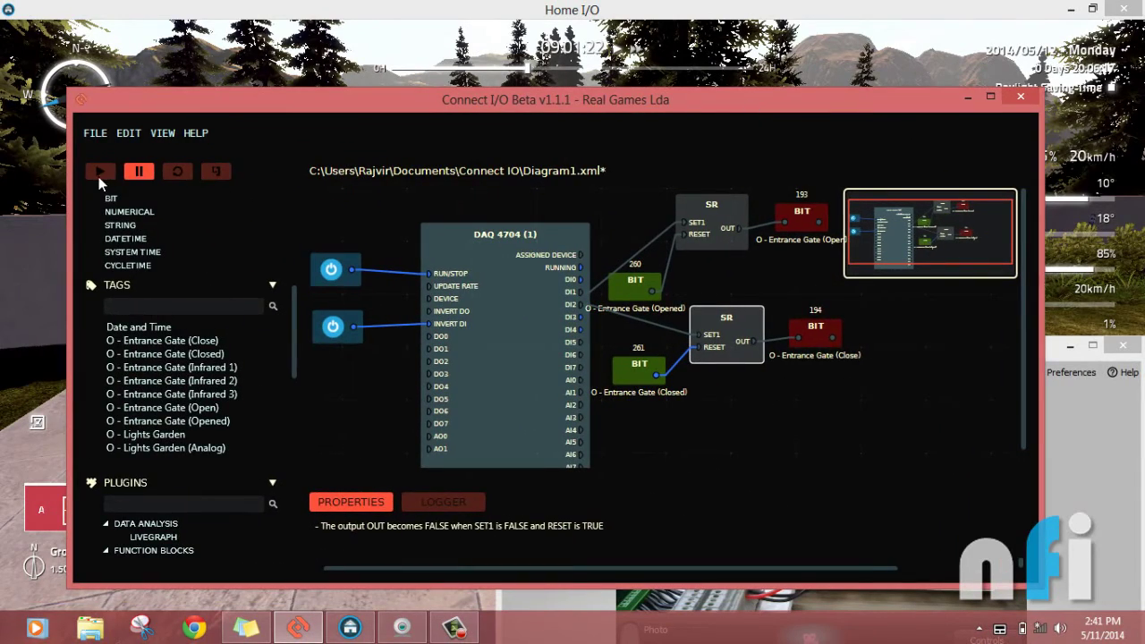
Step: Run the diagram and shift its window aside to reveal the Home I/O gate scene and webcam
left_click(101, 172)
left_click_drag(765, 103, 260, 286)
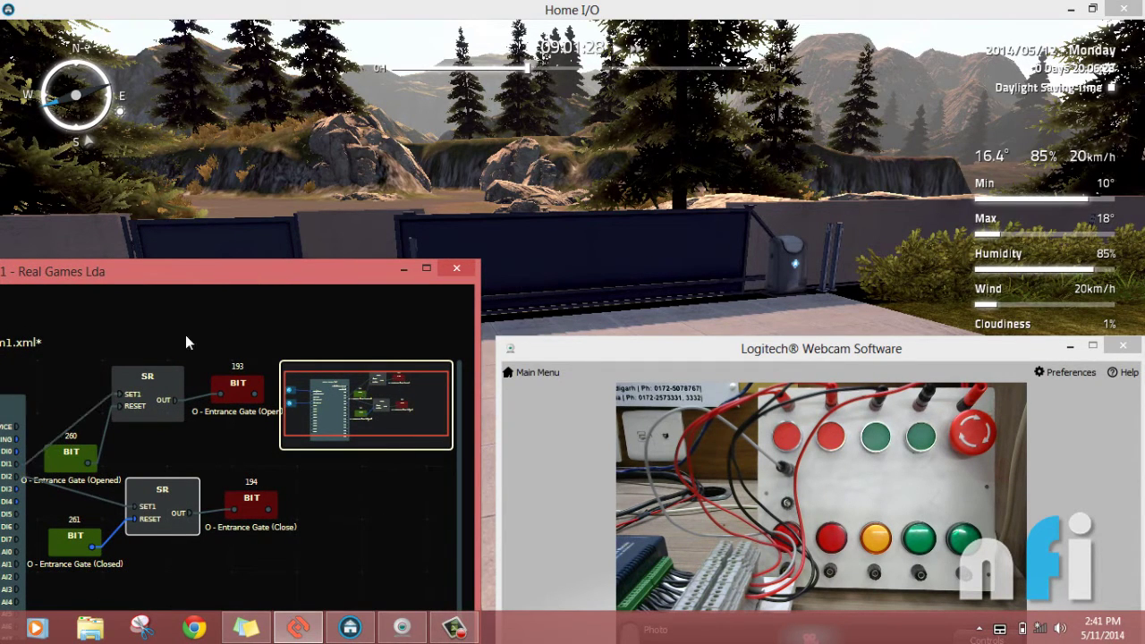
left_click_drag(215, 283, 216, 308)
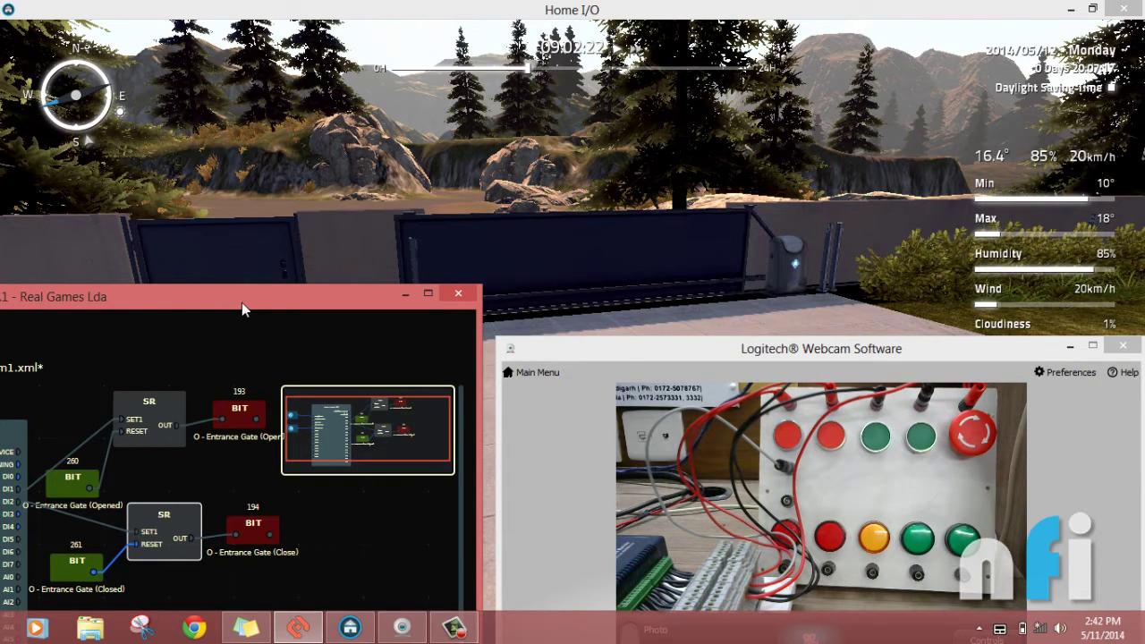
left_click_drag(242, 303, 783, 64)
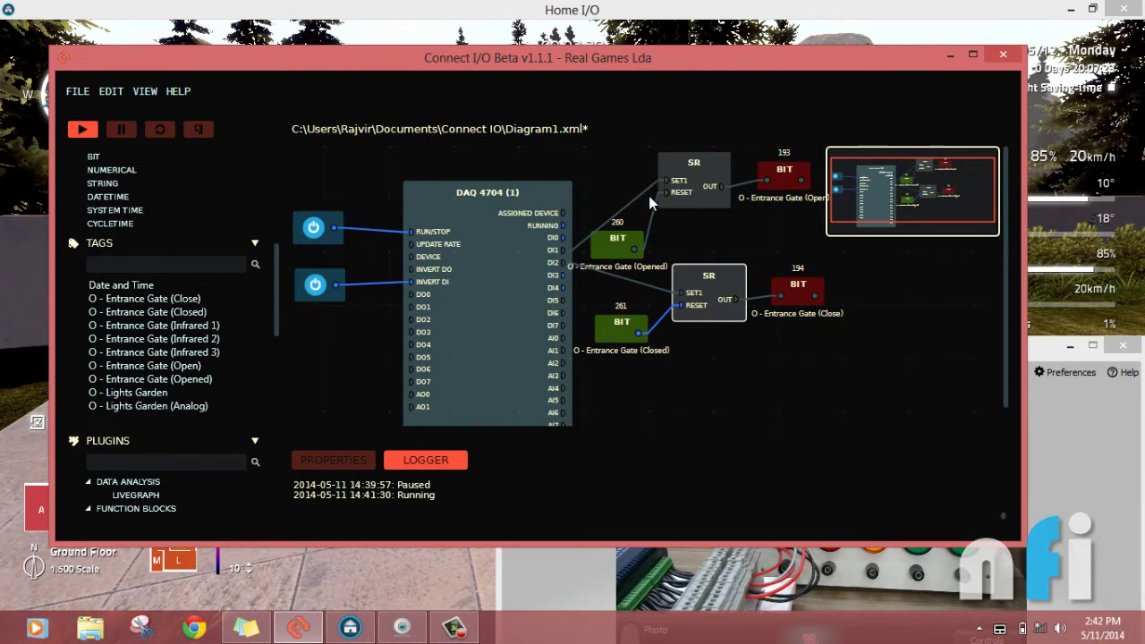
Step: Bring the webcam feed forward, move it right to check the breadboard LEDs, then refocus the diagram
left_click_drag(649, 194, 648, 194)
left_click(1036, 355)
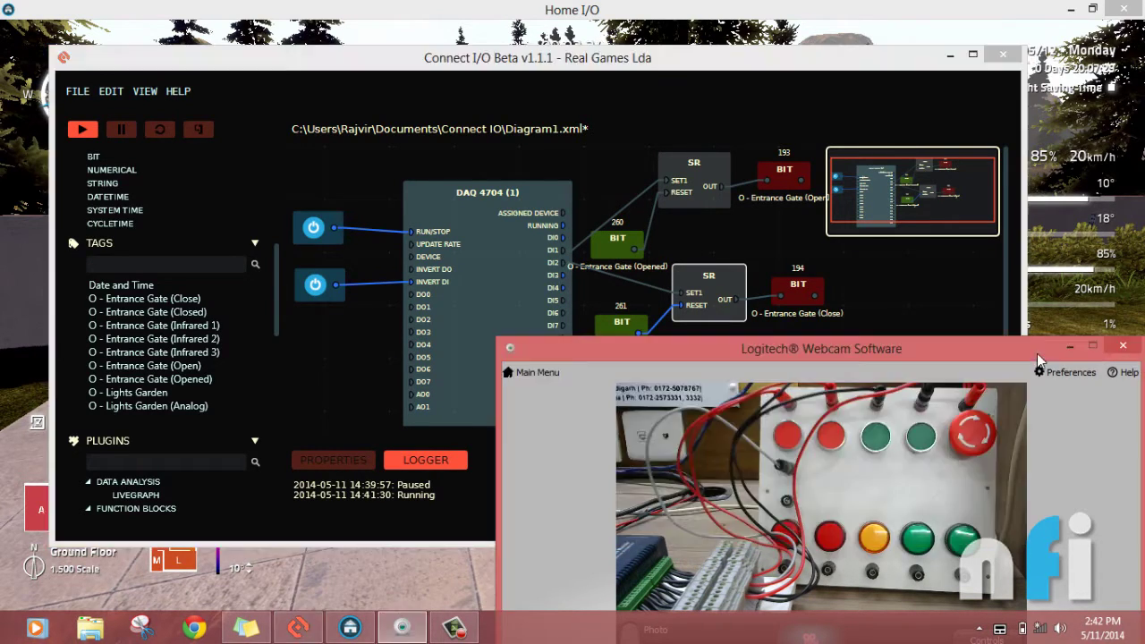
left_click_drag(995, 351, 1072, 356)
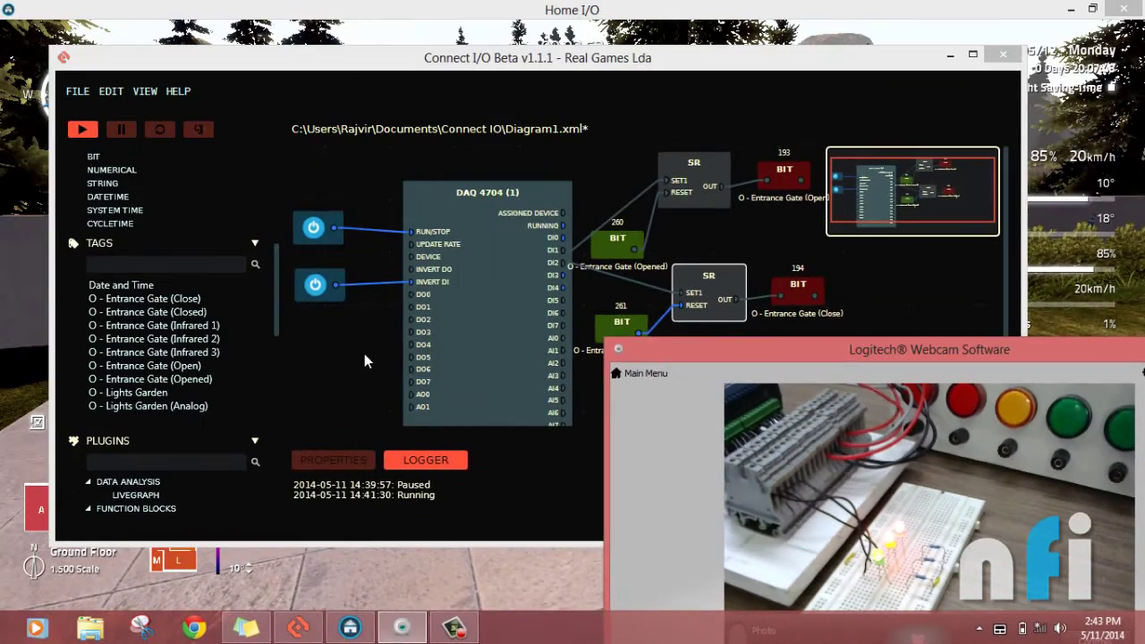
left_click(361, 352)
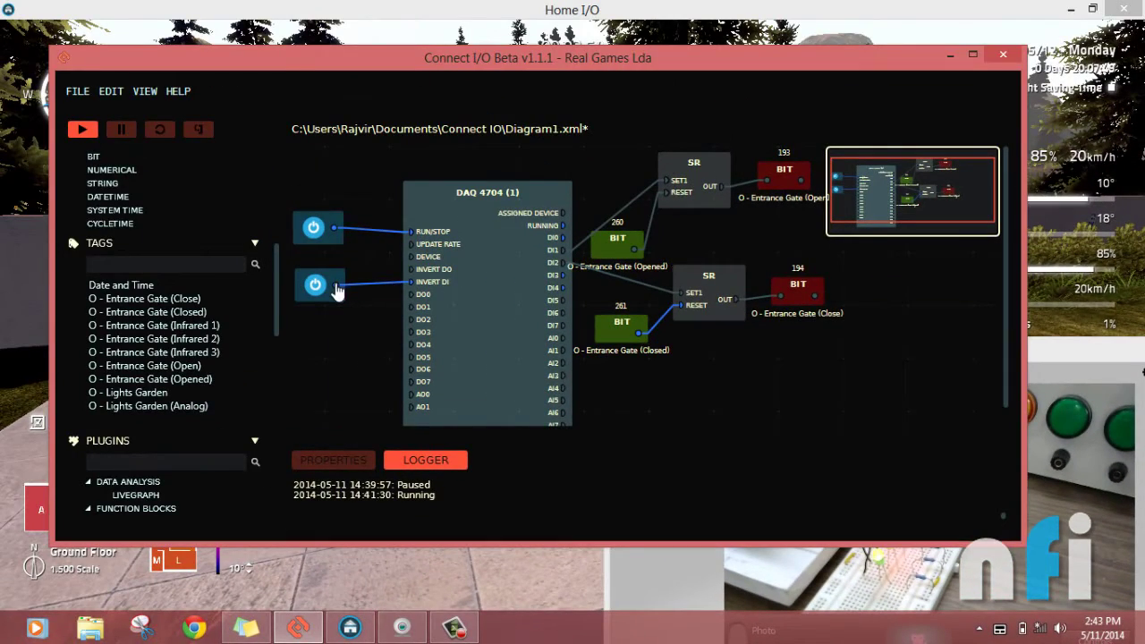
Step: Wire the second toggle's output to the DAQ 4704's INVERT DO input, then view the webcam feed
left_click_drag(336, 286, 409, 269)
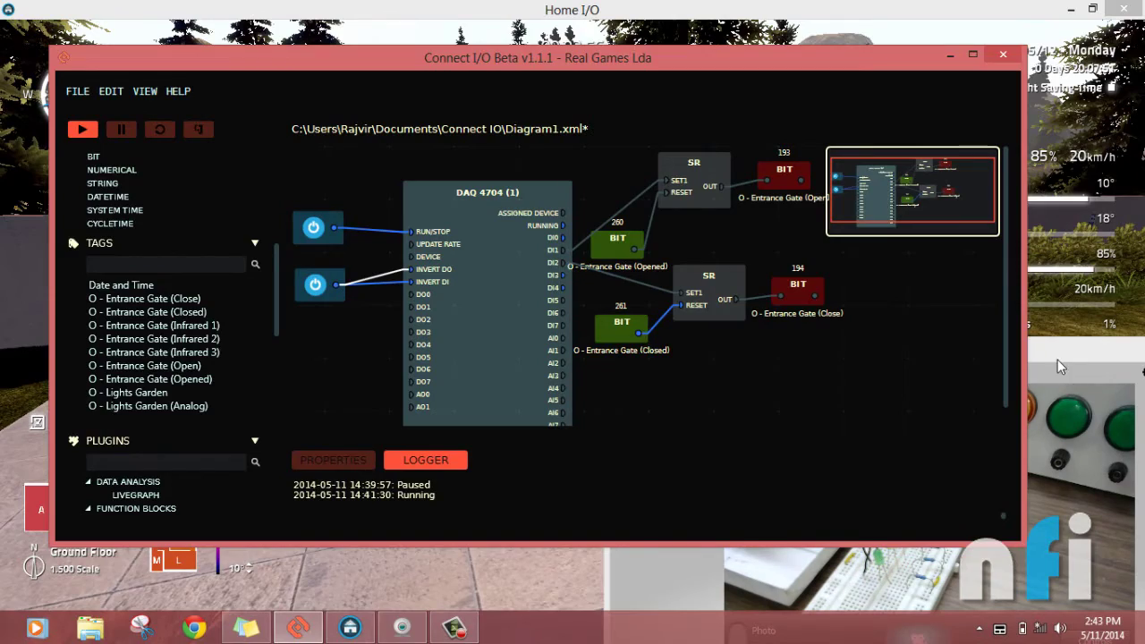
left_click(1057, 364)
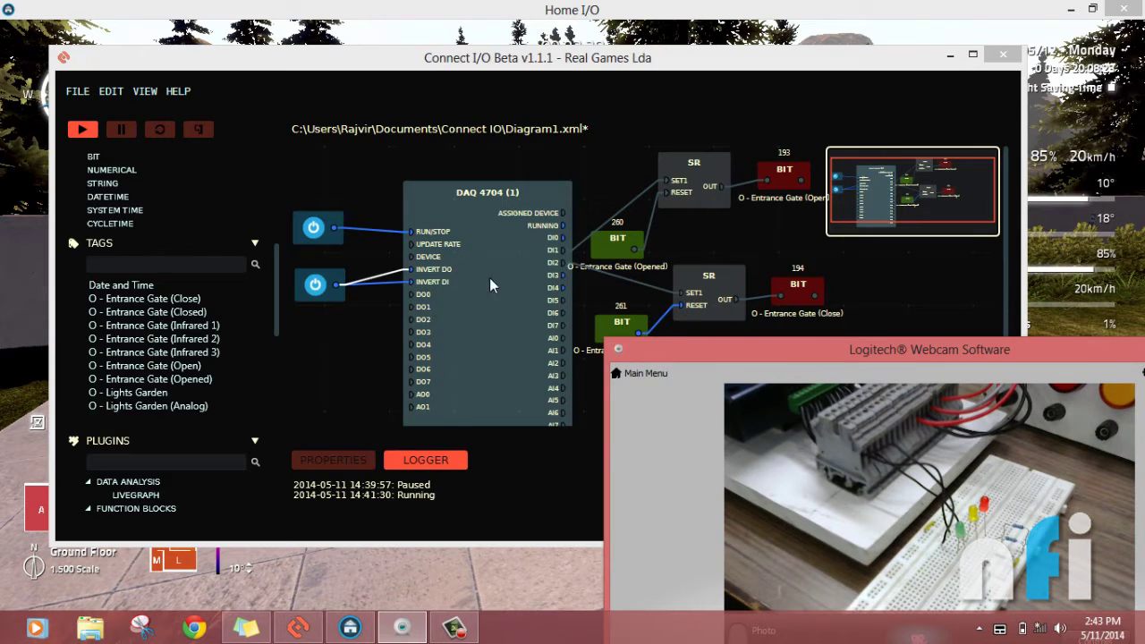
Step: Minimize the Connect I/O diagram to inspect the entrance gate scene, then restore it
left_click(950, 54)
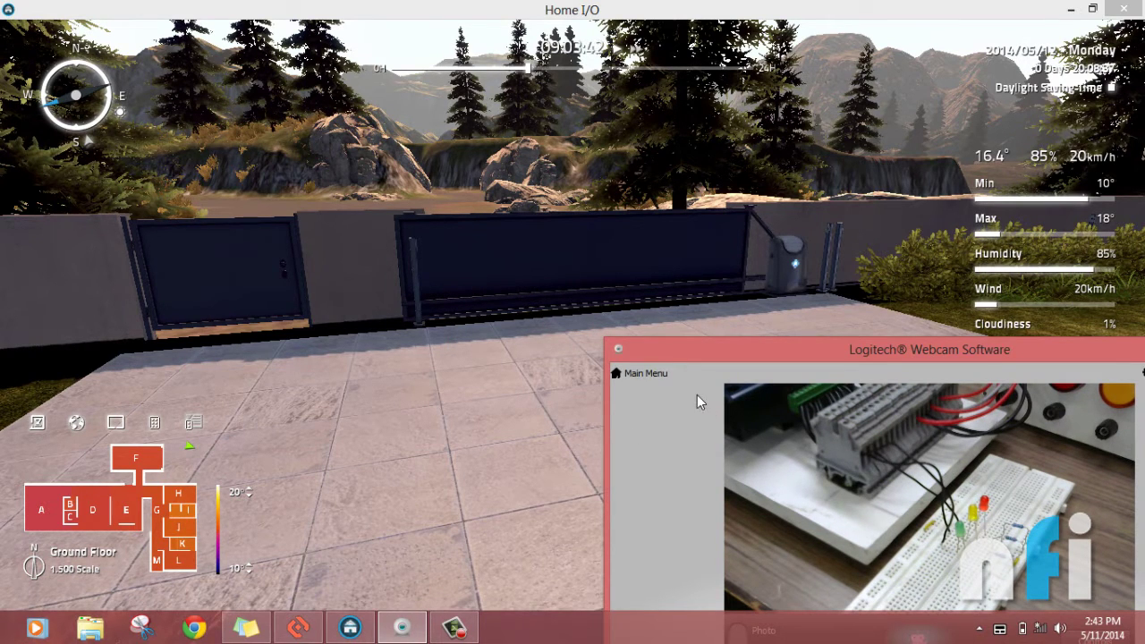
left_click(309, 630)
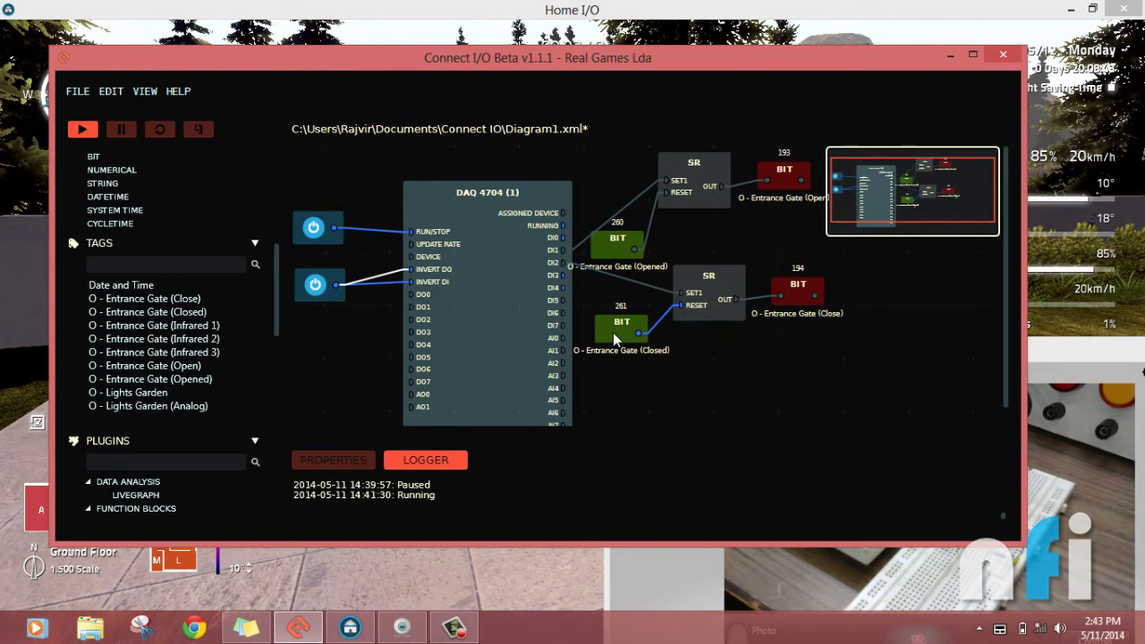
Step: Duplicate the Entrance Gate (Opened) and (Closed) bits and line the copies up left of the DAQ
left_click(615, 251)
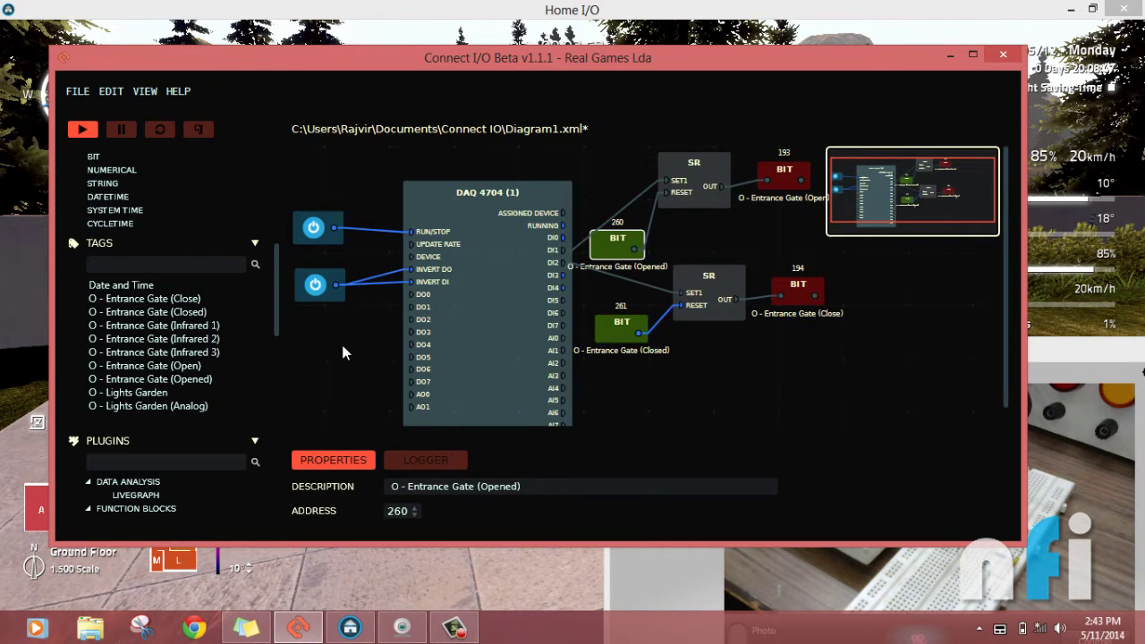
key("ctrl+v")
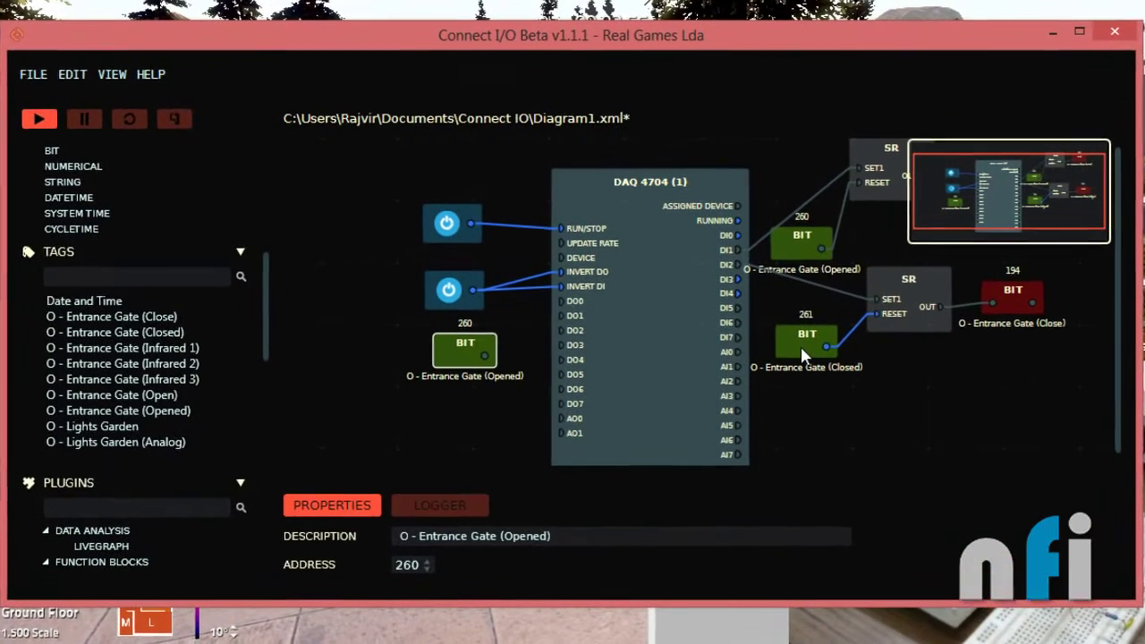
left_click(633, 336)
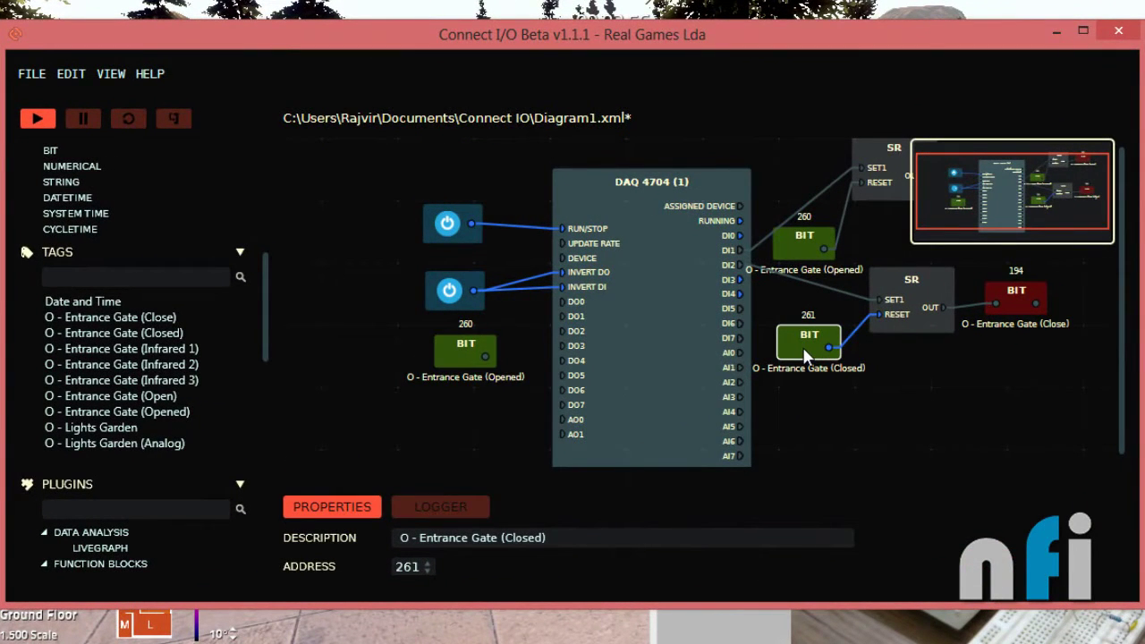
key("ctrl+v")
left_click_drag(465, 362, 414, 355)
left_click_drag(409, 426, 408, 427)
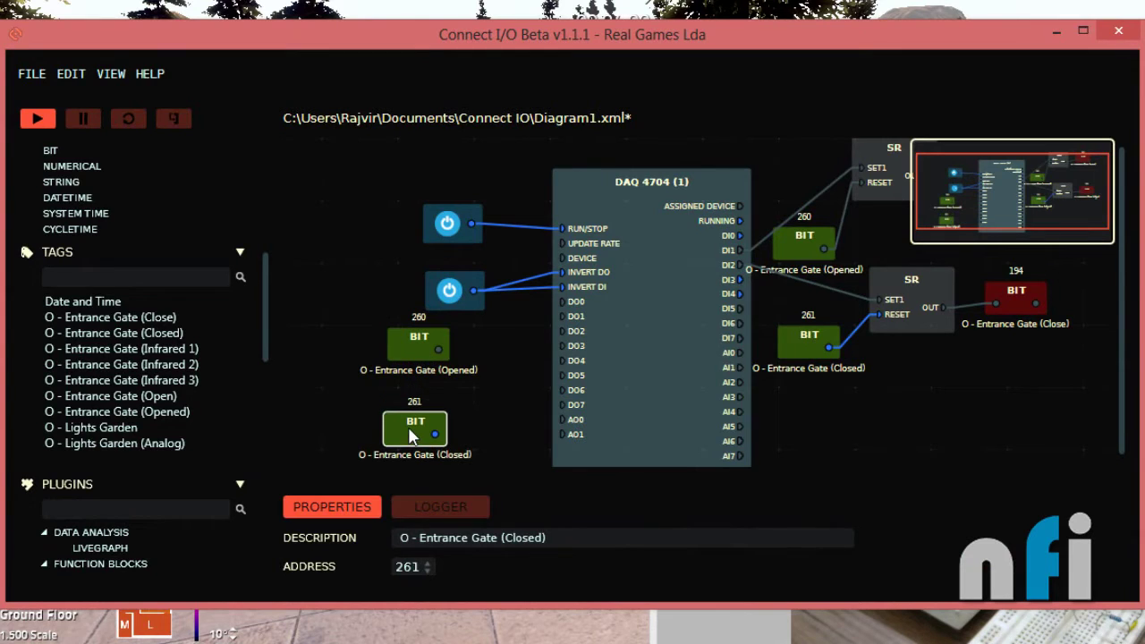
left_click_drag(412, 357, 408, 367)
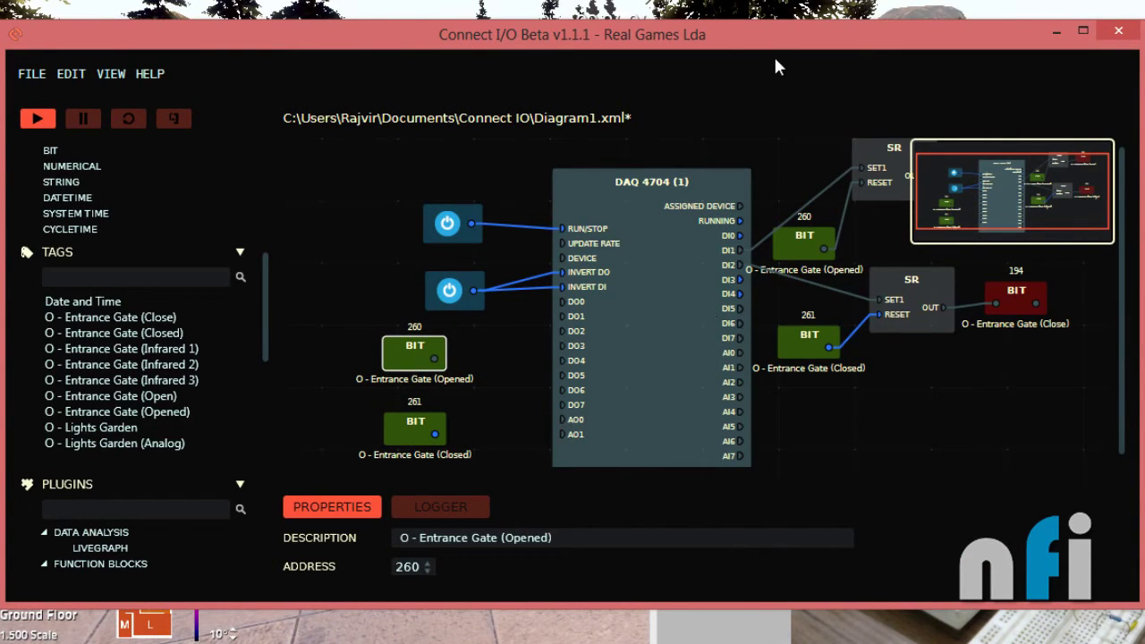
Step: Wire the Closed bit copy to DAQ DO2 and the Opened bit copy to DO0
left_click_drag(775, 61, 591, 18)
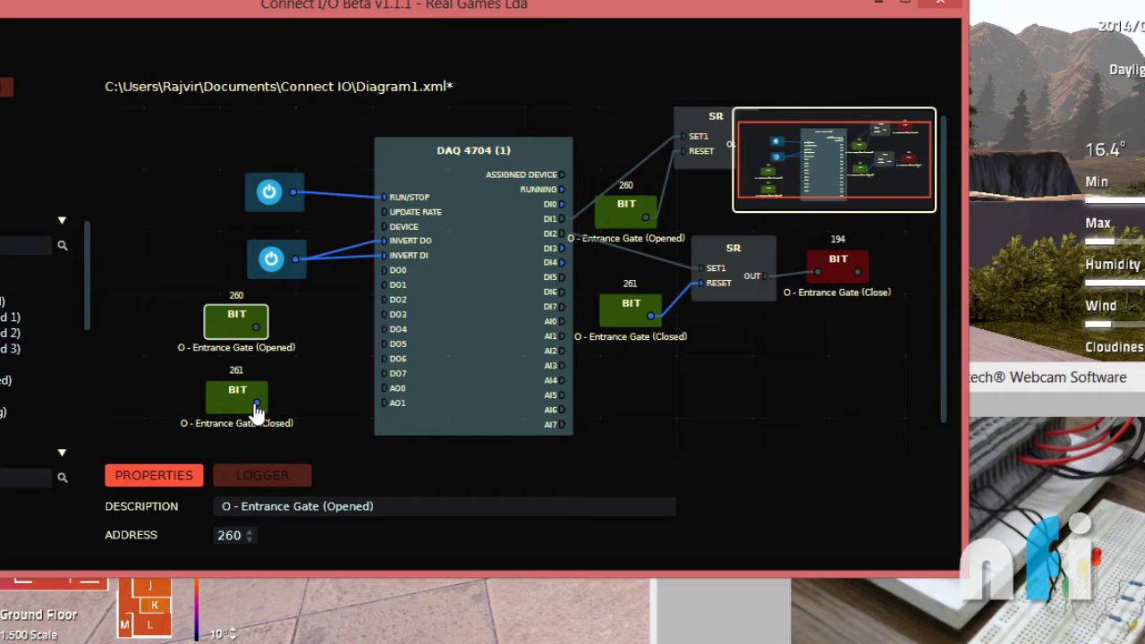
left_click_drag(256, 403, 383, 301)
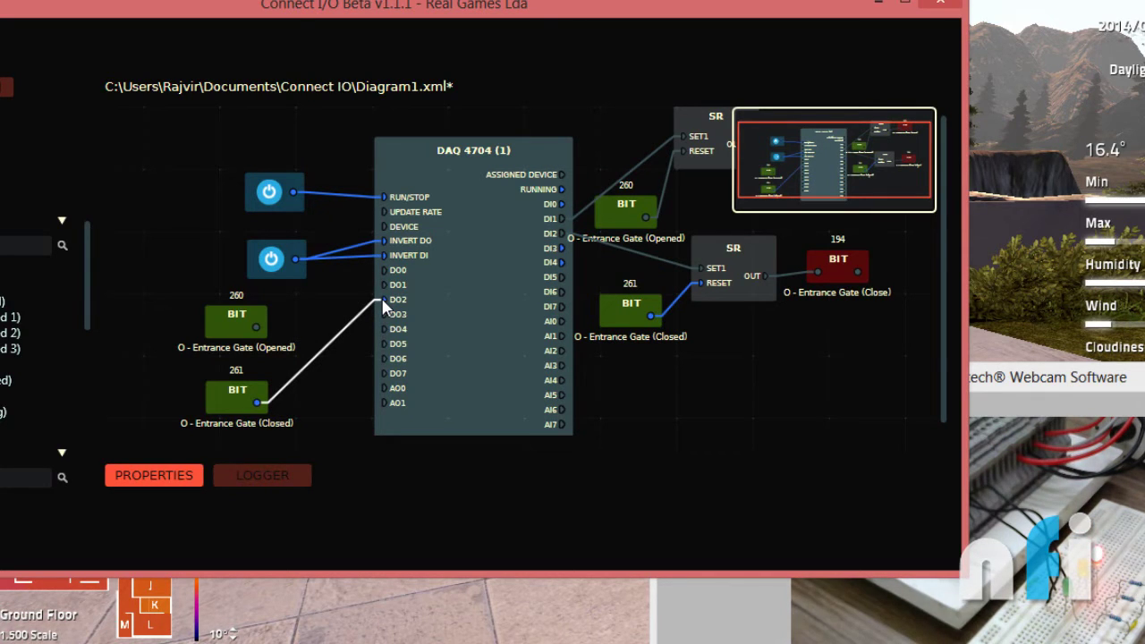
left_click_drag(258, 329, 385, 270)
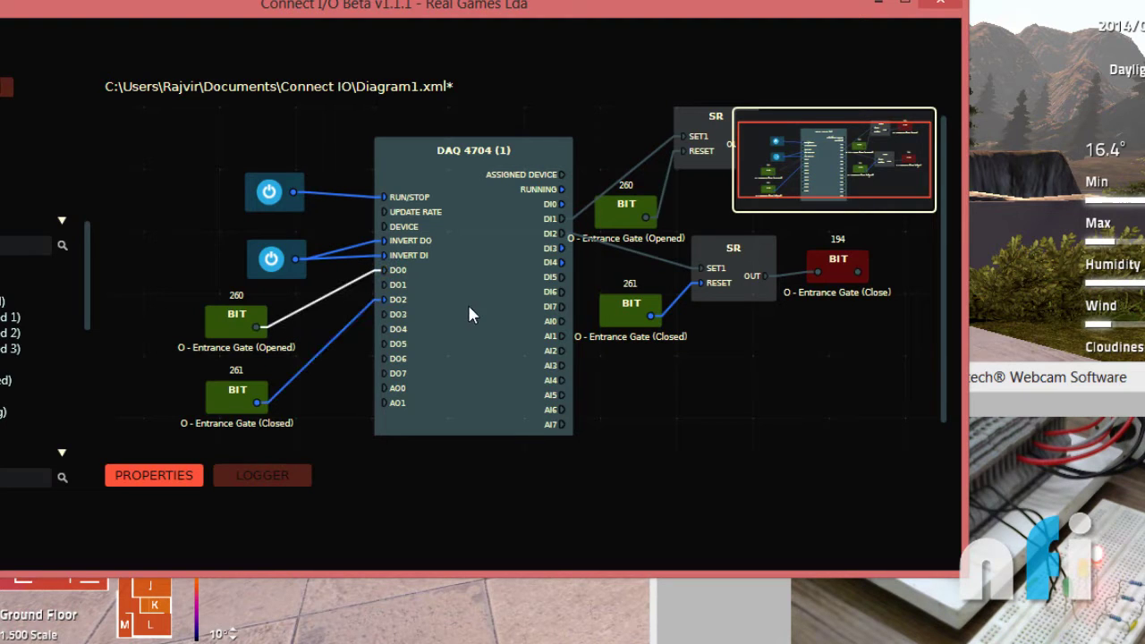
left_click_drag(707, 11, 466, 245)
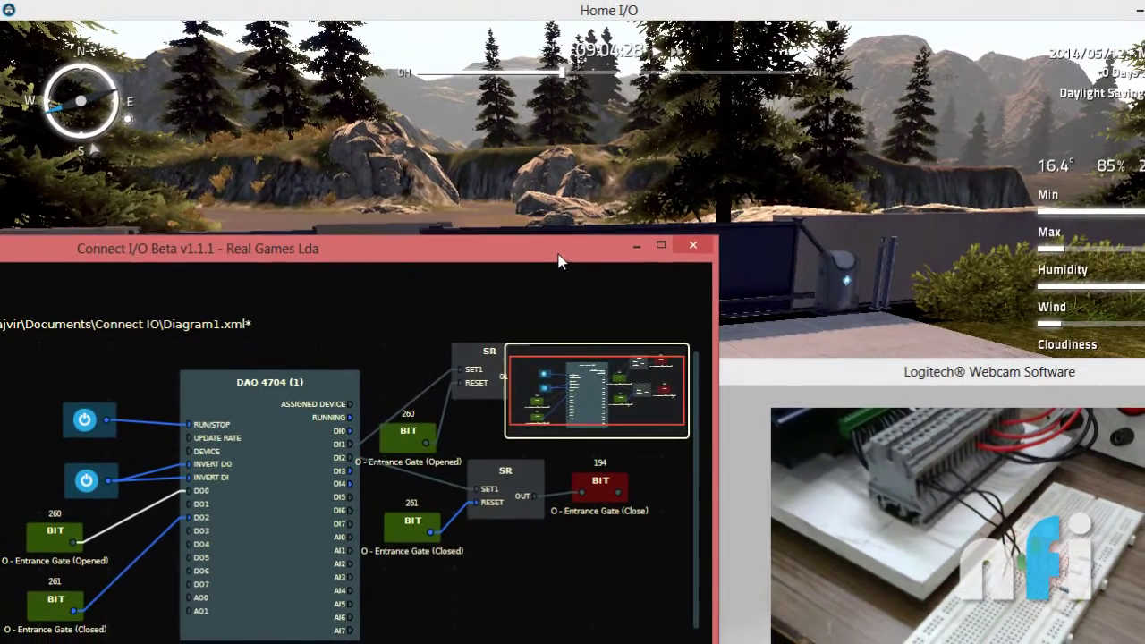
Step: Bring Home I/O forward and tilt the camera for a close view of the entrance gate
left_click_drag(490, 528, 503, 520)
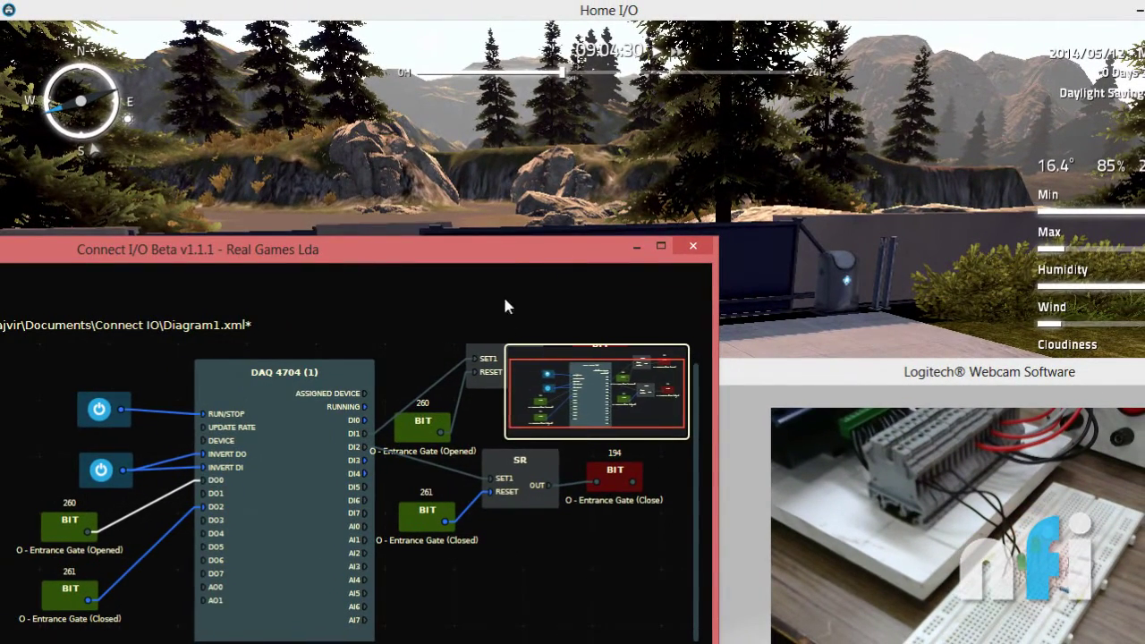
left_click_drag(509, 257, 498, 278)
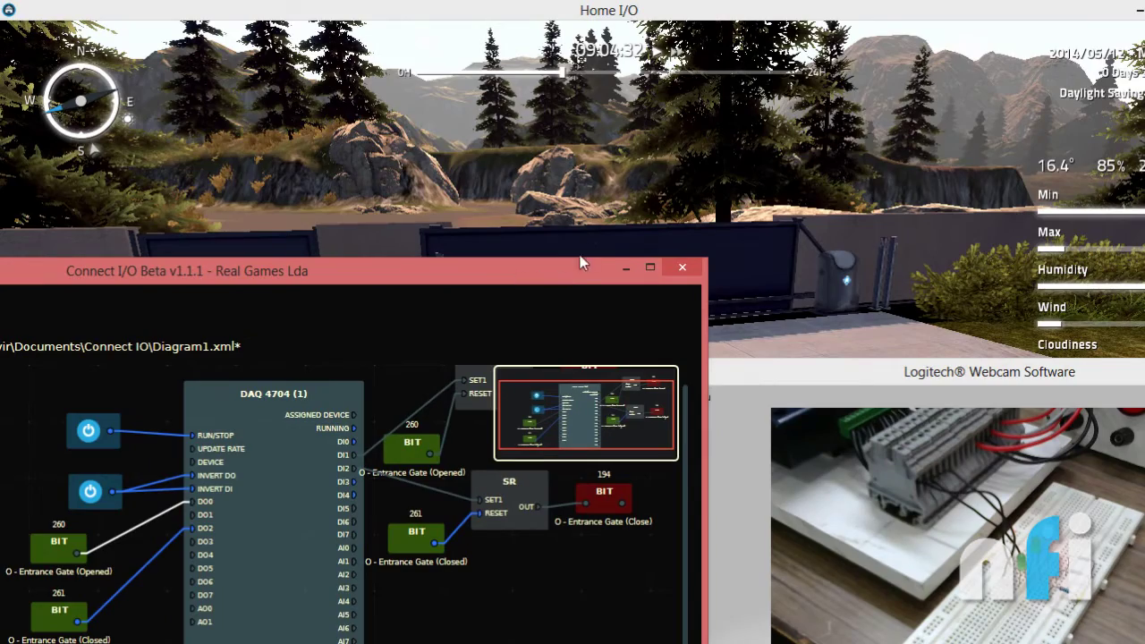
left_click(757, 313)
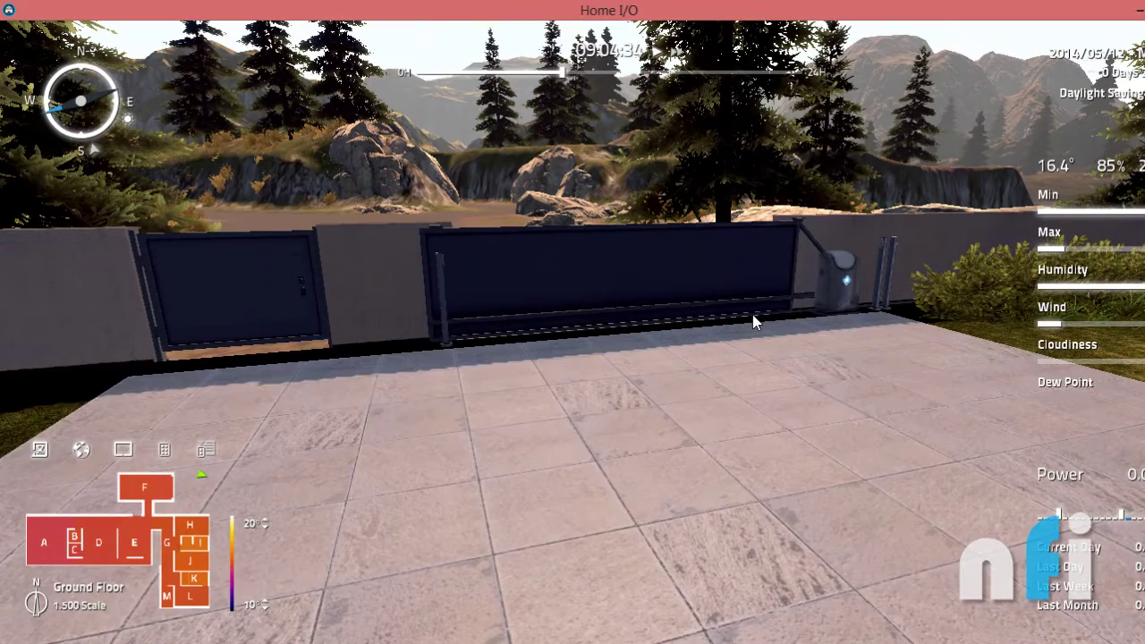
right_click_drag(705, 363, 706, 424)
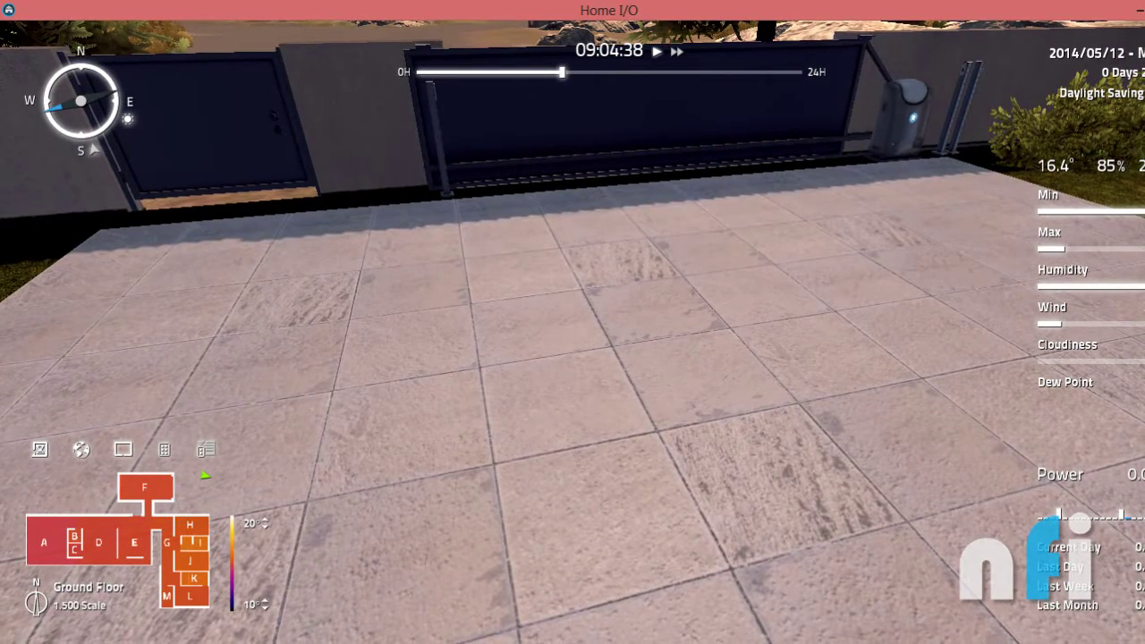
key("alt+Tab")
key("alt+Tab")
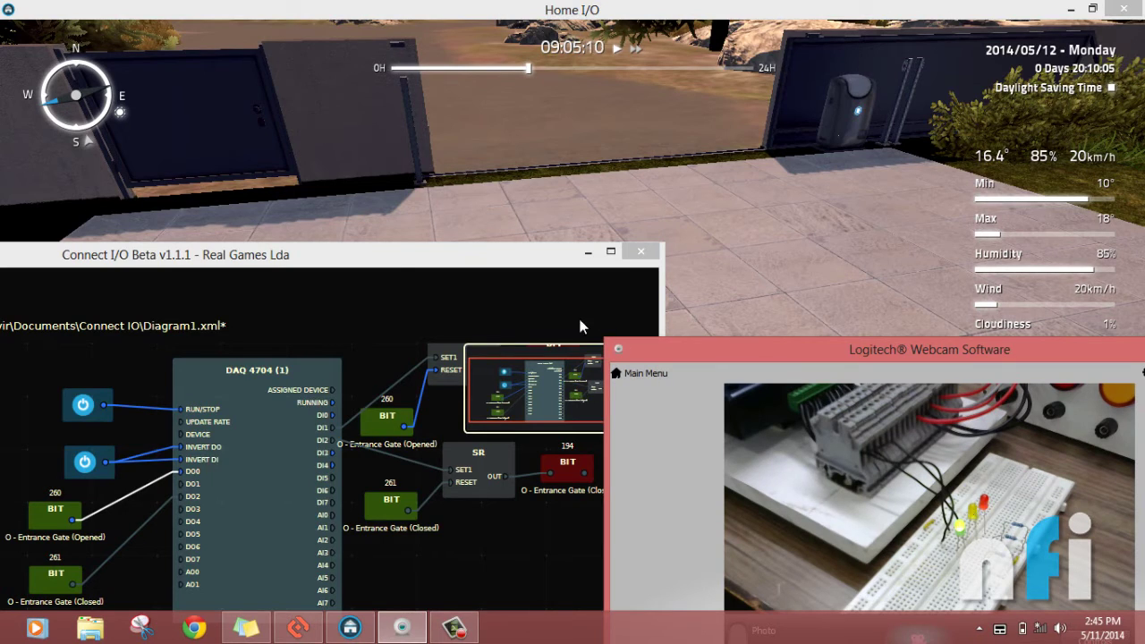
Step: Move the Opened and Closed bit copies further left to make room for logic blocks
left_click_drag(383, 261, 743, 63)
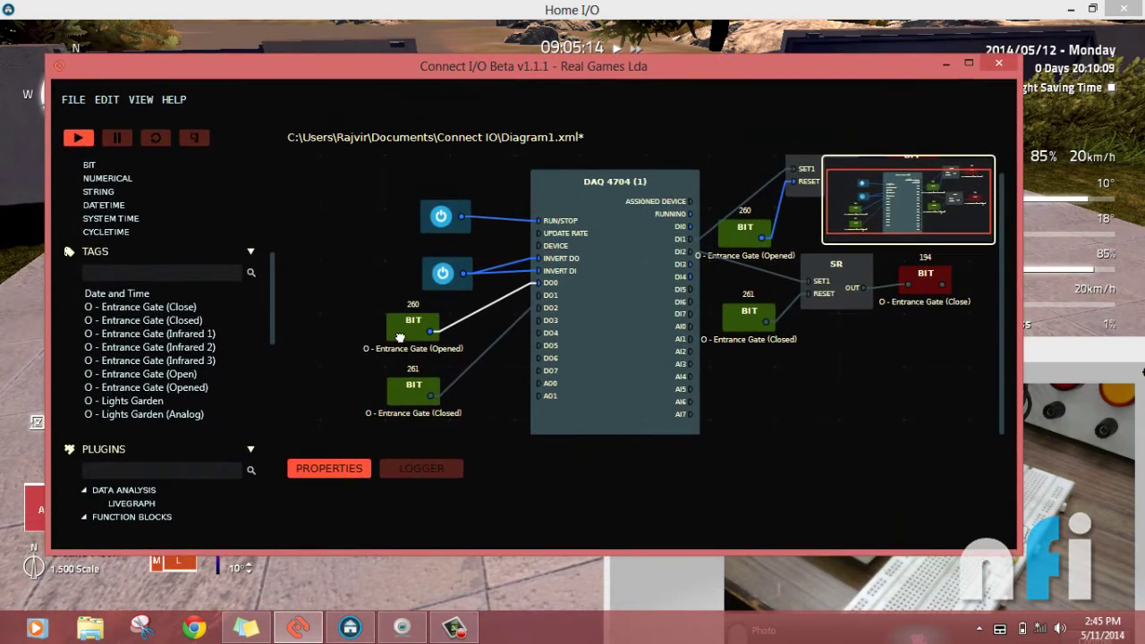
left_click_drag(400, 336, 358, 330)
left_click_drag(402, 398, 338, 397)
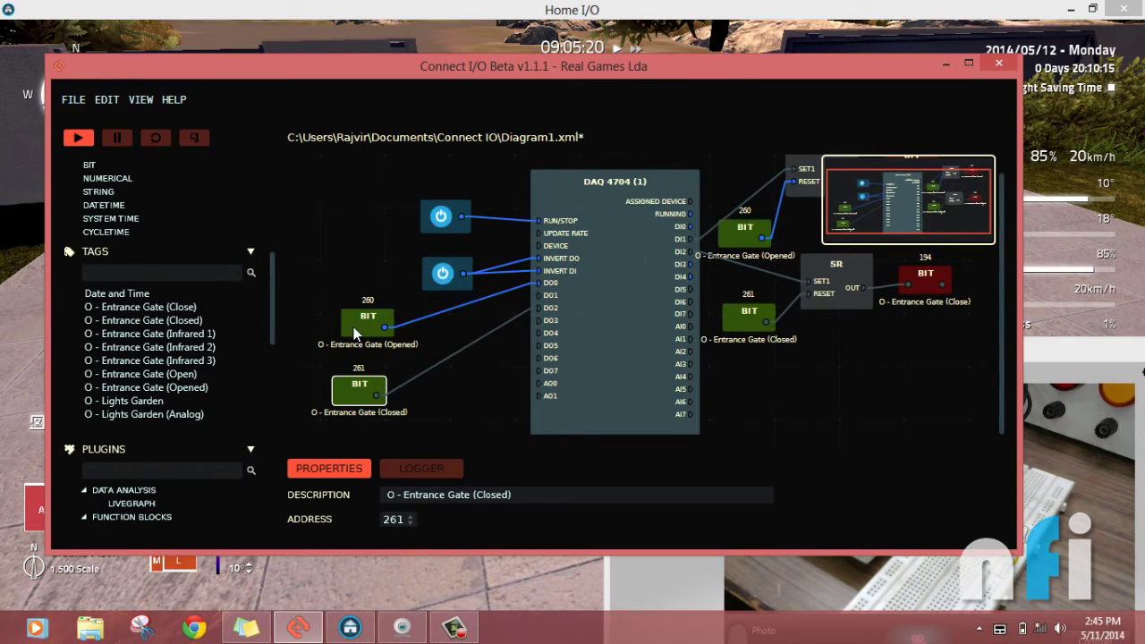
left_click_drag(354, 333, 345, 326)
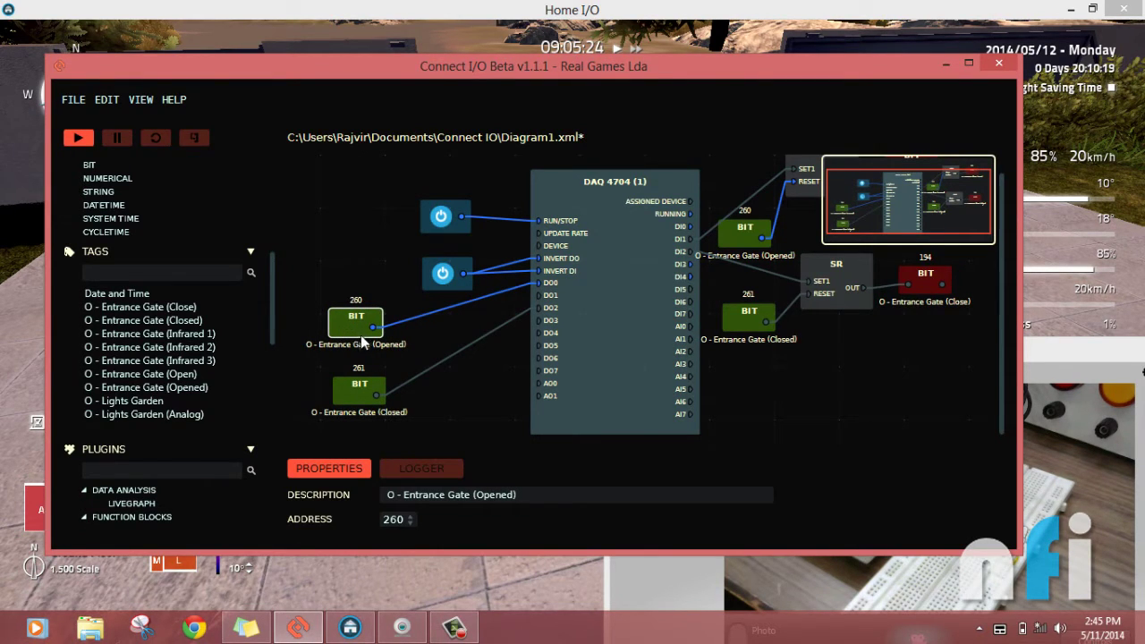
scroll(271, 357, "down", 2)
scroll(271, 357, "down", 5)
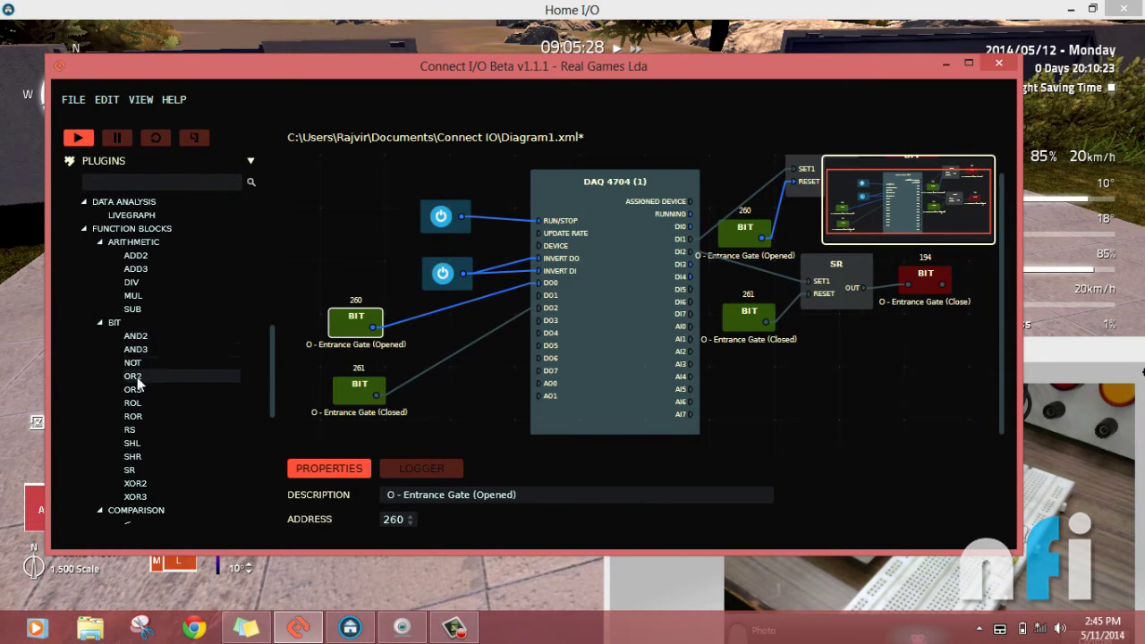
Step: Add an OR2 block between the bits, feeding Opened into IN1 and Closed into IN2
left_click_drag(209, 382, 459, 383)
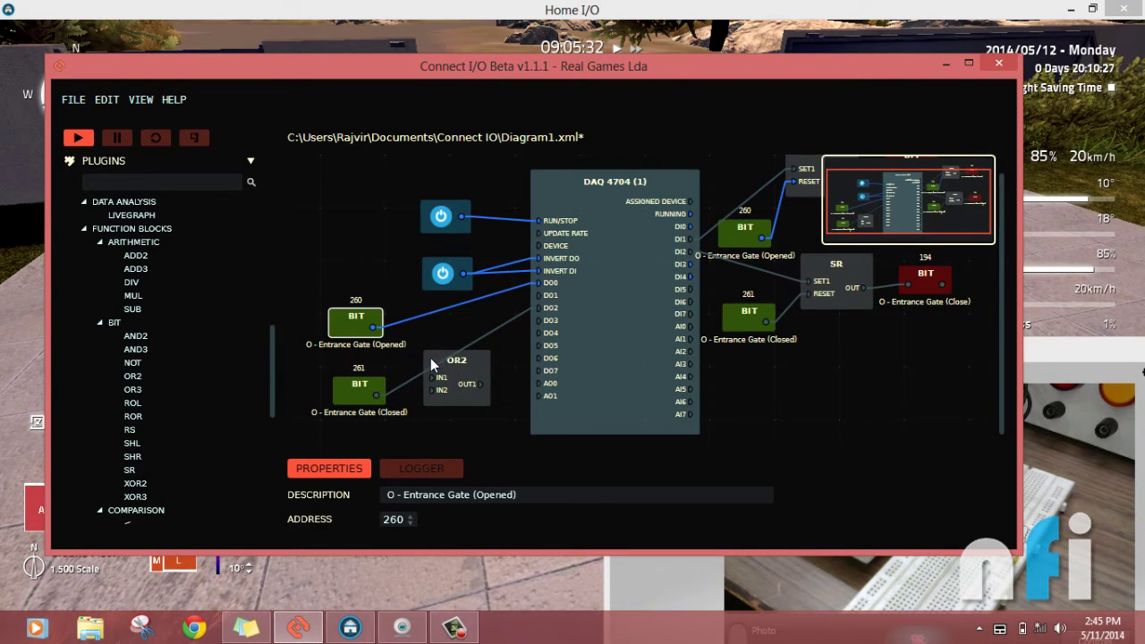
left_click_drag(355, 328, 311, 288)
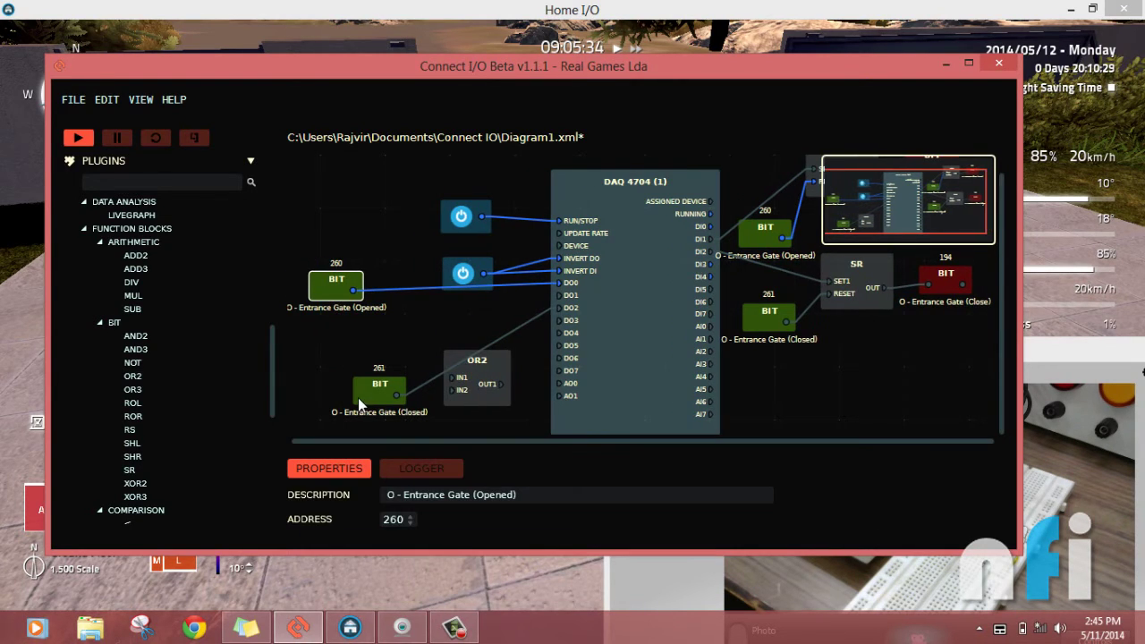
left_click_drag(357, 397, 309, 393)
left_click_drag(474, 392, 427, 347)
left_click_drag(354, 292, 404, 332)
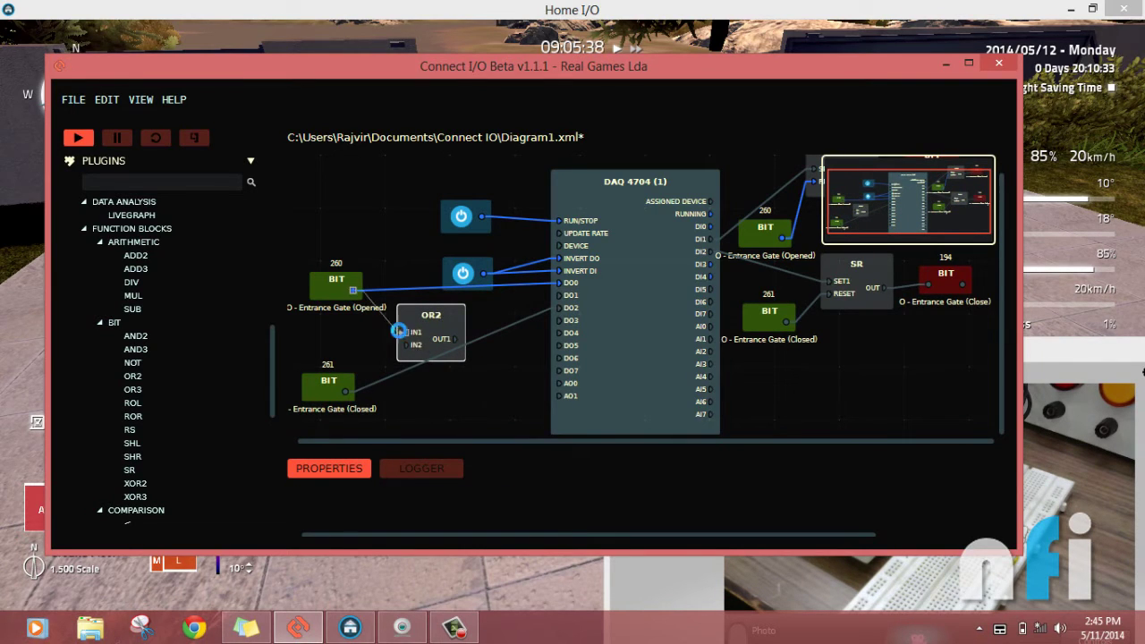
left_click_drag(349, 395, 403, 345)
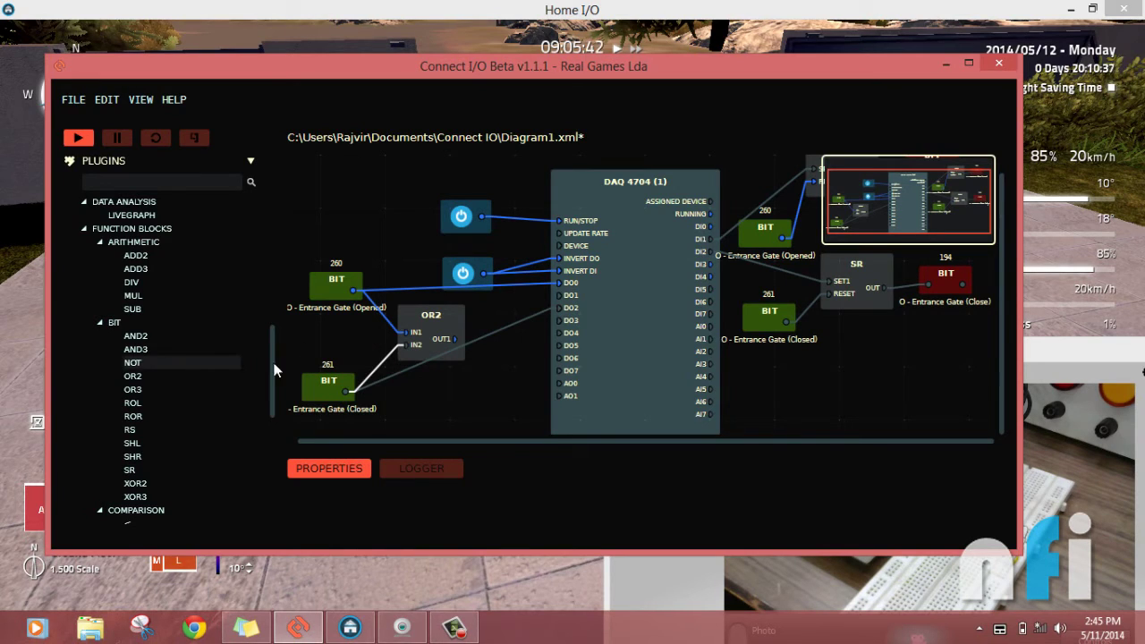
Step: Add a NOT block right of OR2 and connect OR2's OUT1 to its IN1
left_click_drag(276, 369, 507, 368)
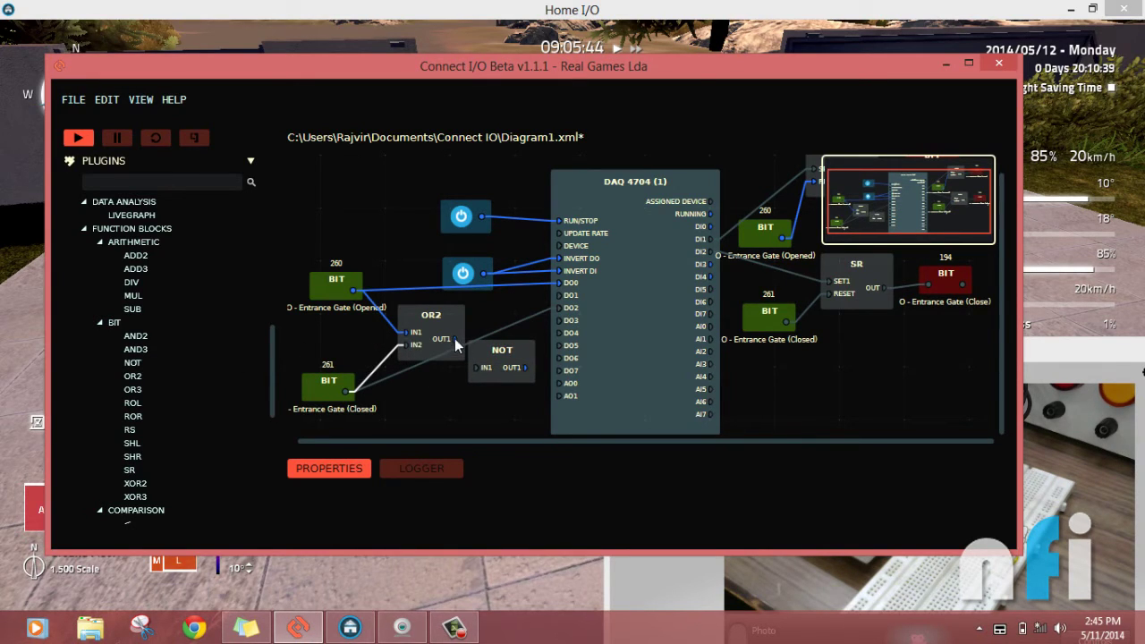
left_click_drag(454, 339, 560, 295)
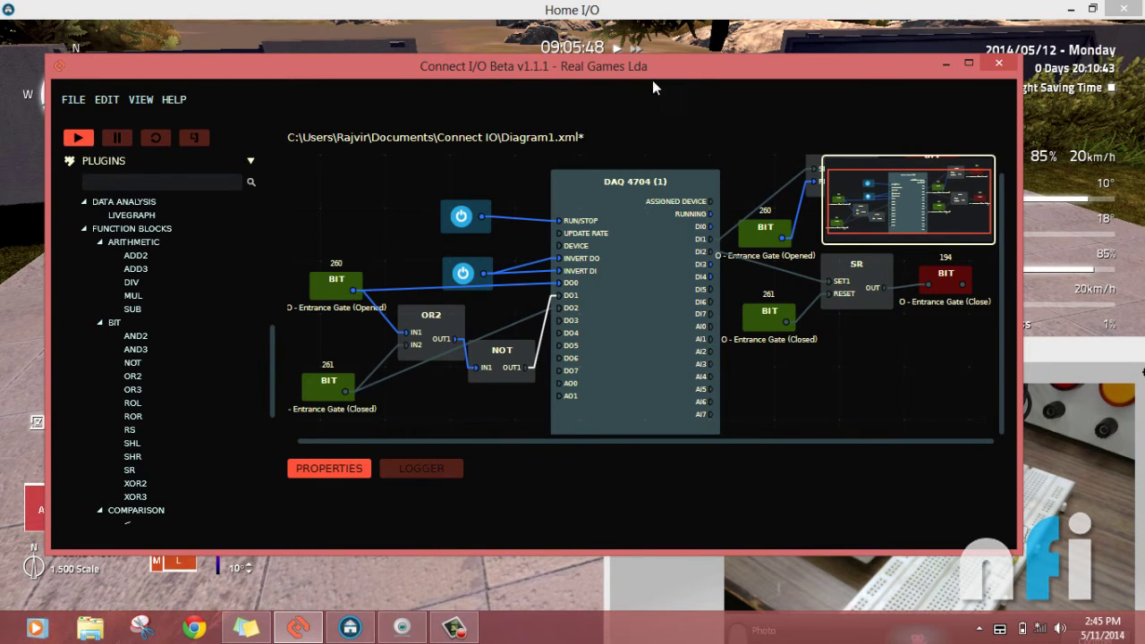
left_click_drag(653, 81, 396, 239)
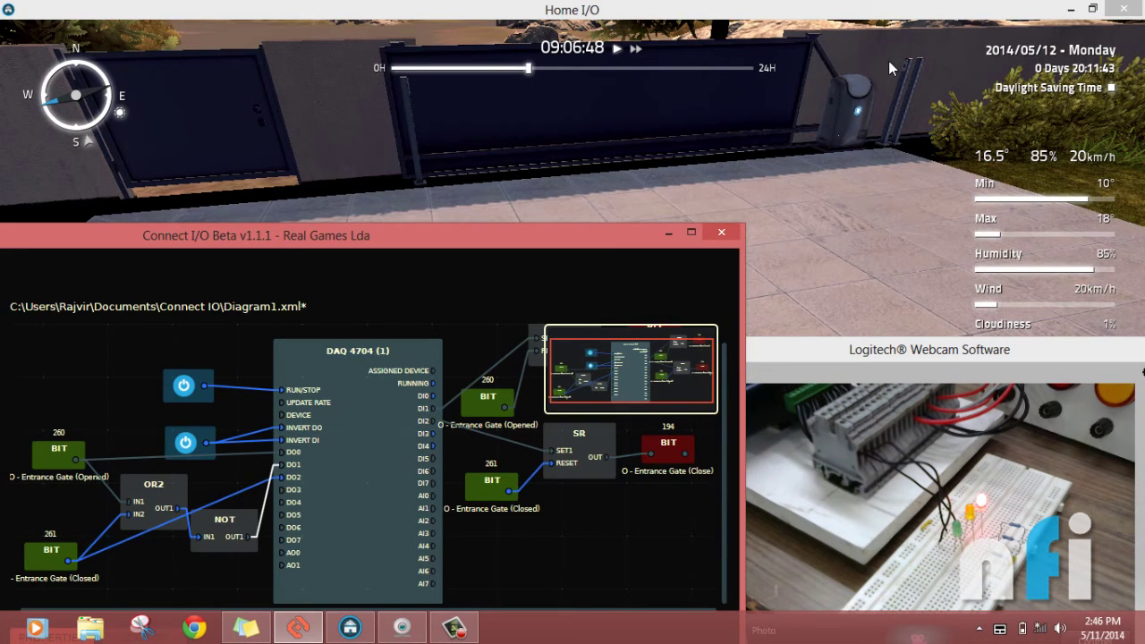
left_click(891, 348)
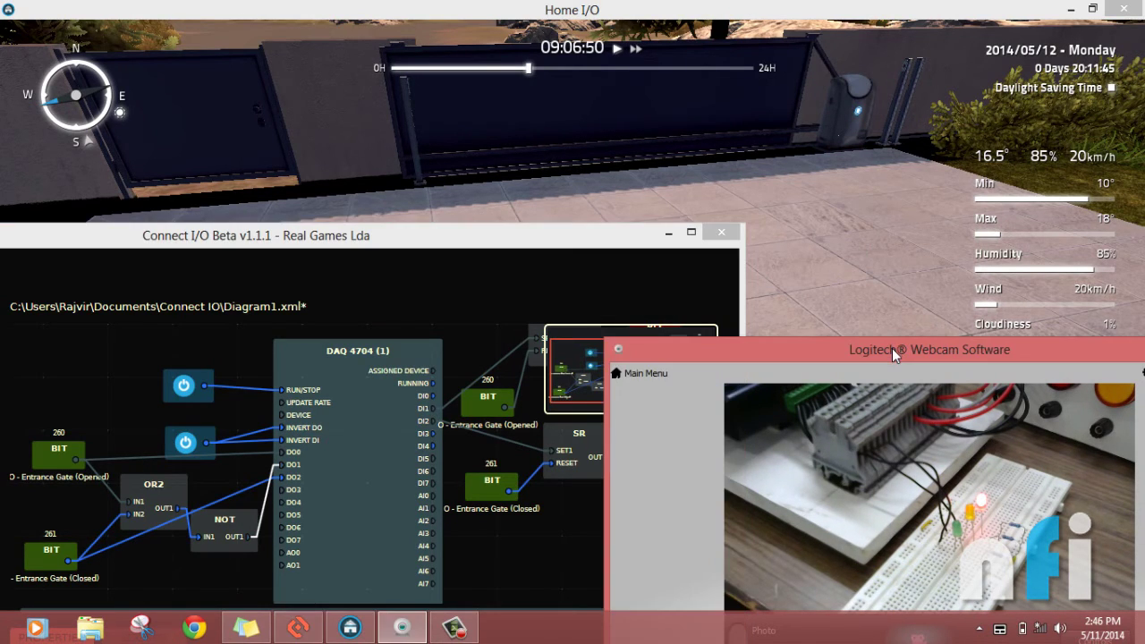
left_click_drag(891, 348, 909, 328)
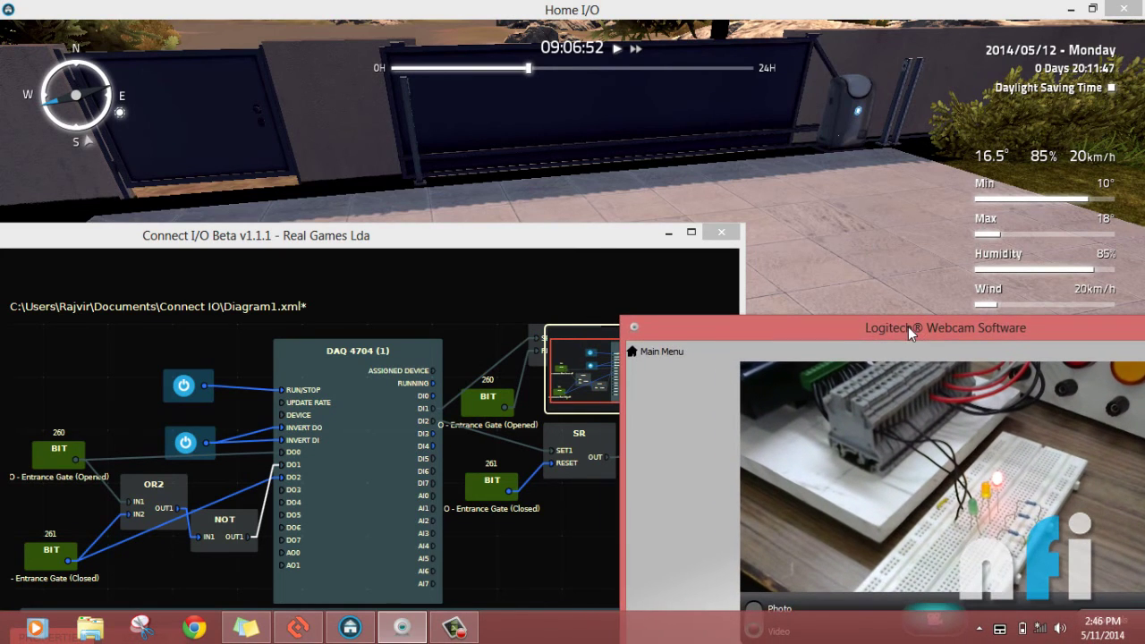
left_click(583, 231)
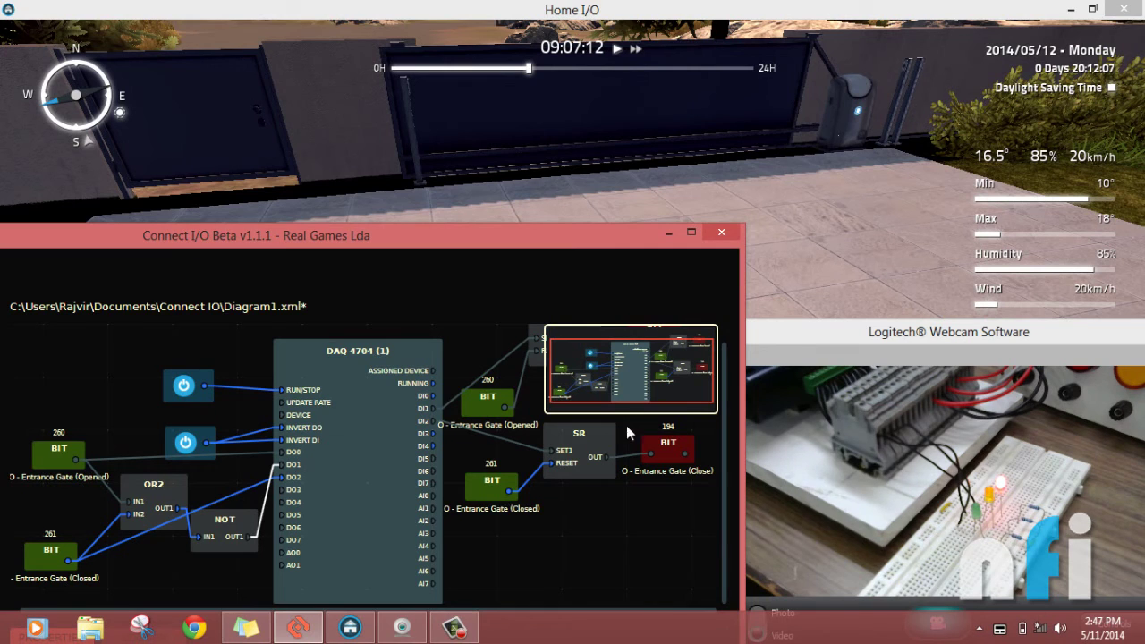
Step: Move the diagram window up and right so the full diagram and function block library show
left_click_drag(398, 242, 685, 76)
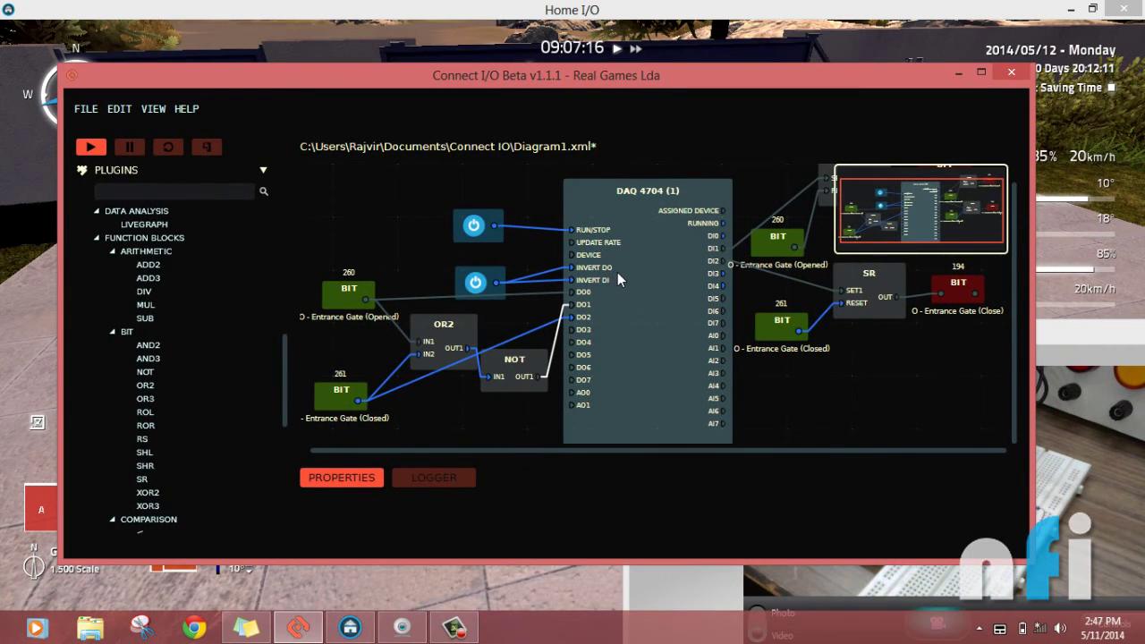